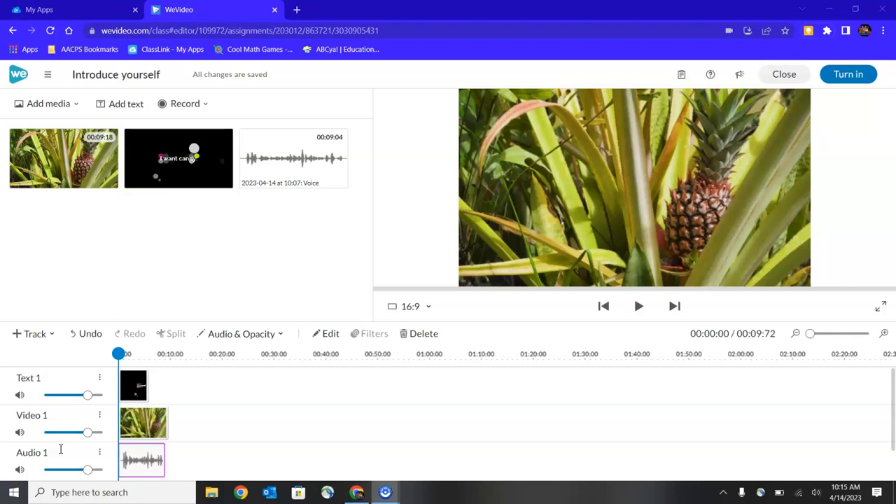
Examine the text, video and audio clips on the timeline and the track types that can be added
{"action": "left_click", "coordinate": [133, 386]}
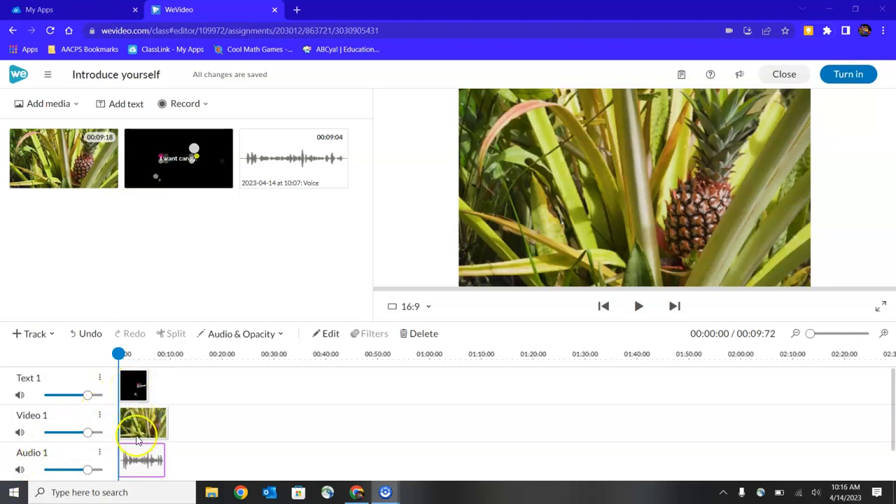
{"action": "left_click", "coordinate": [143, 463]}
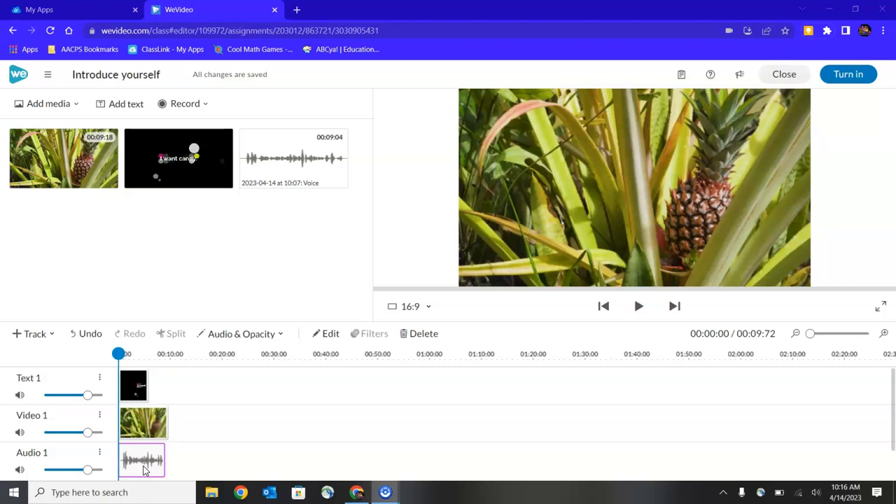
{"action": "left_click", "coordinate": [142, 429]}
{"action": "left_click", "coordinate": [142, 428]}
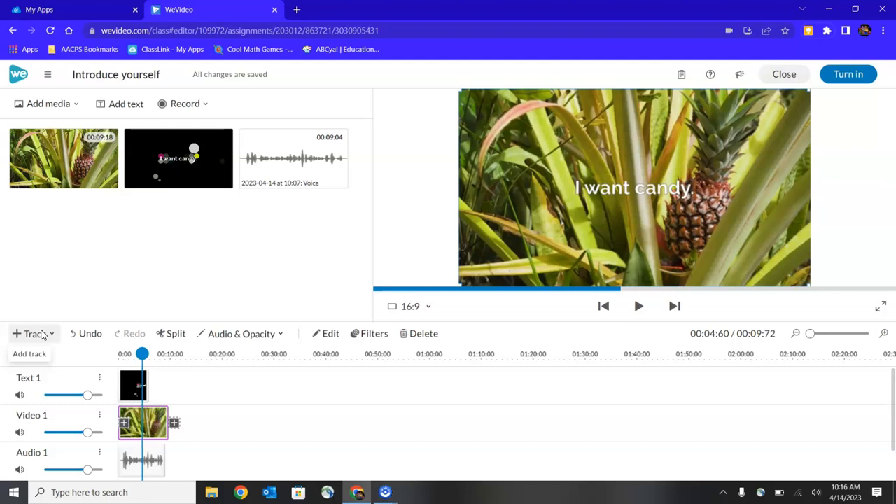
{"action": "left_click", "coordinate": [135, 390]}
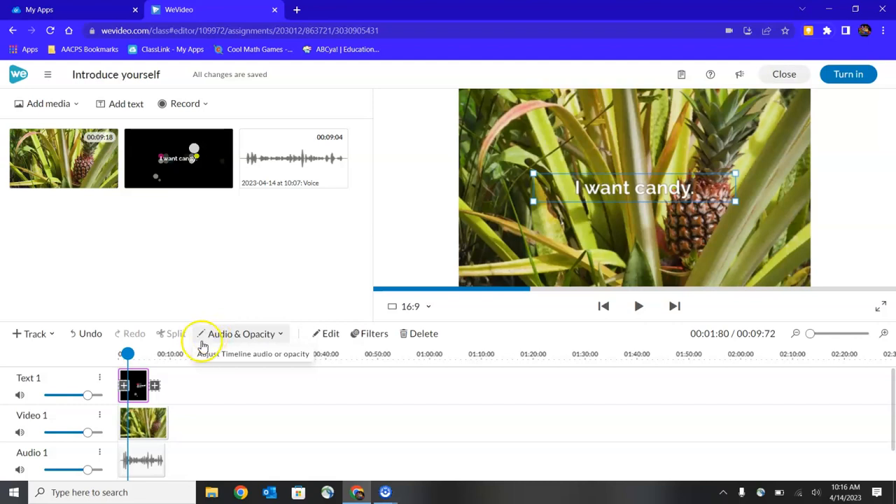
{"action": "left_click", "coordinate": [146, 428]}
{"action": "left_click", "coordinate": [134, 386]}
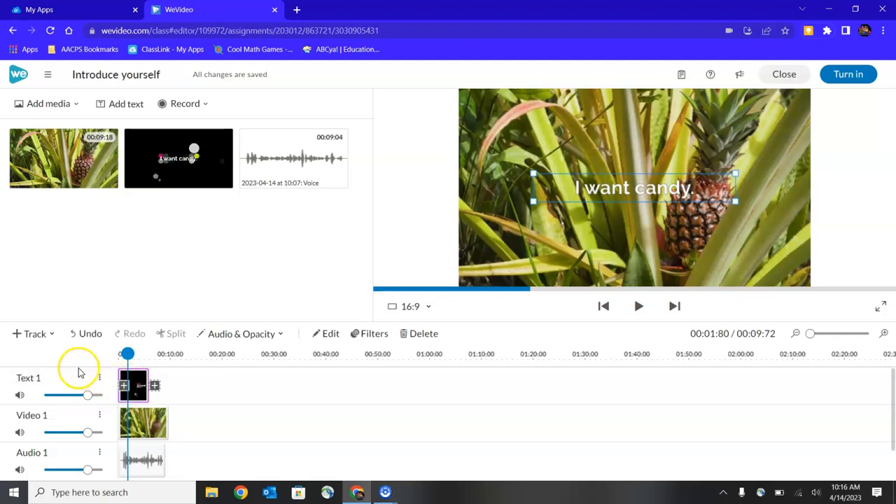
{"action": "left_click", "coordinate": [53, 334]}
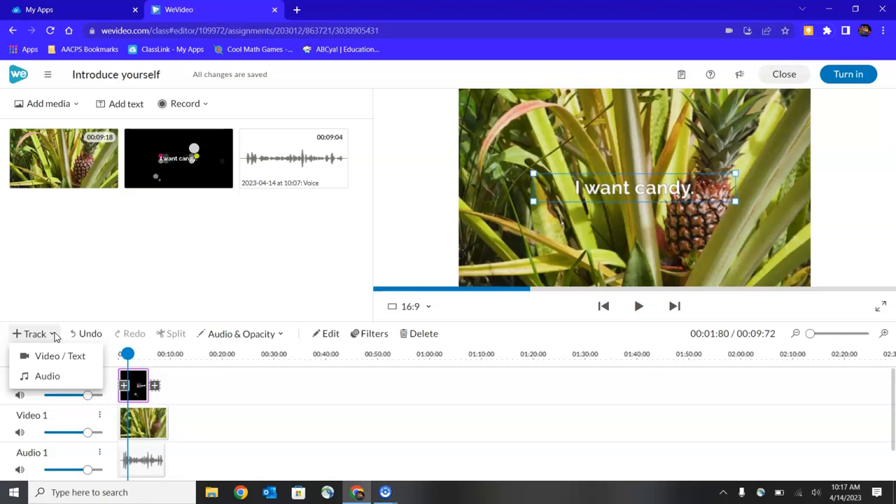
{"action": "left_click", "coordinate": [95, 337]}
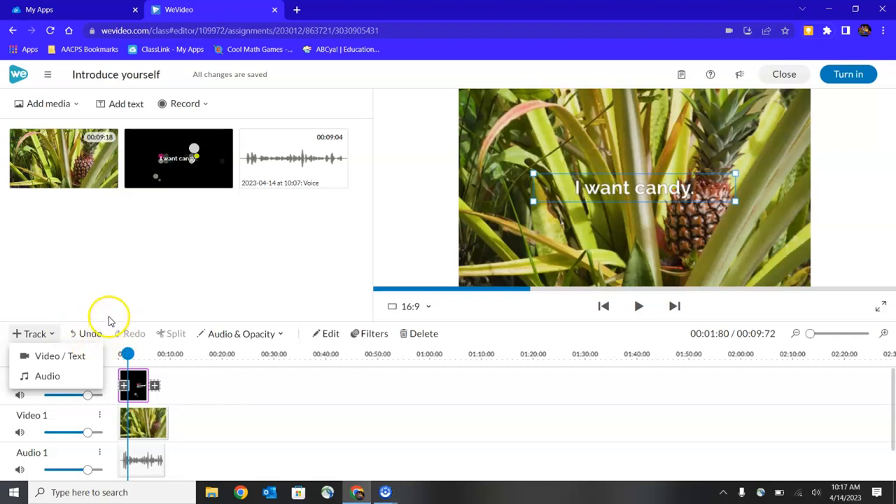
{"action": "left_click", "coordinate": [109, 317]}
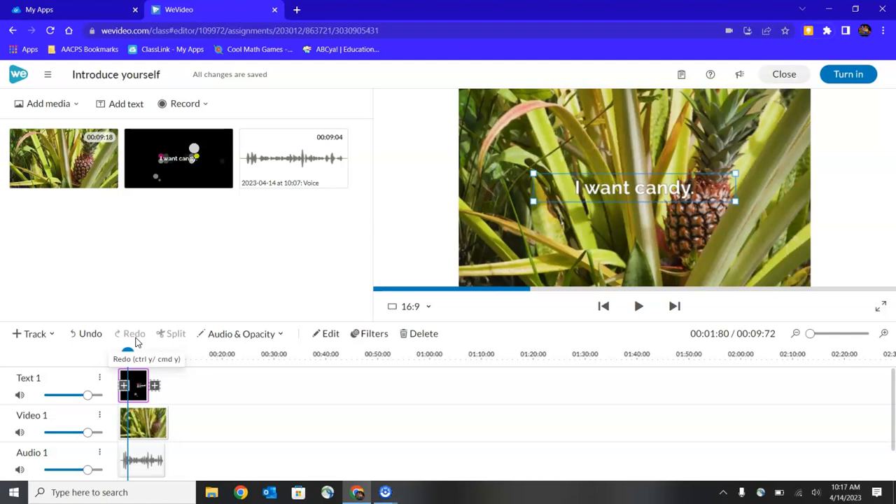
Split the pineapple clip on the Video 1 track at 00:05:72
{"action": "left_click", "coordinate": [176, 335]}
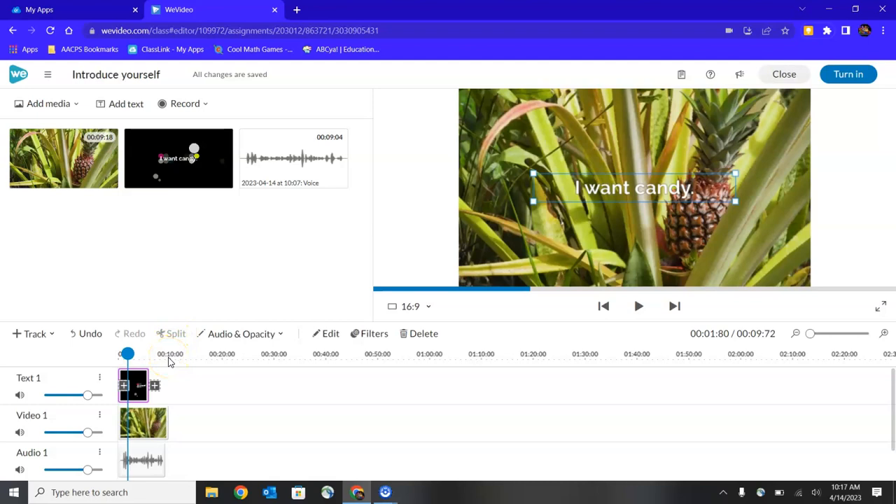
{"action": "left_click", "coordinate": [128, 353]}
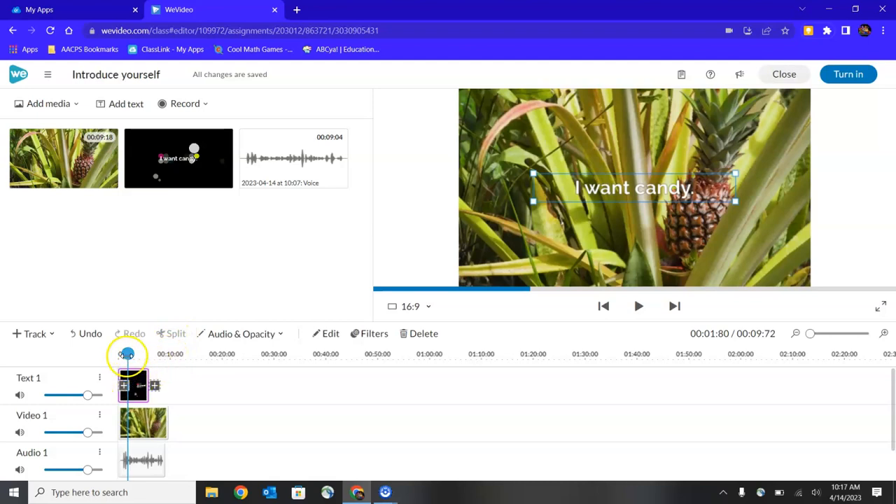
{"action": "left_click_drag", "start_coordinate": [127, 354], "coordinate": [149, 368]}
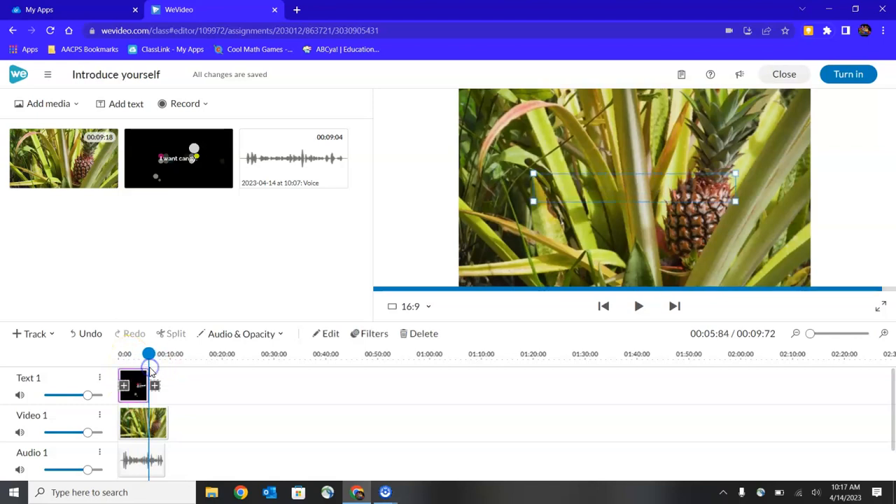
{"action": "left_click", "coordinate": [147, 427]}
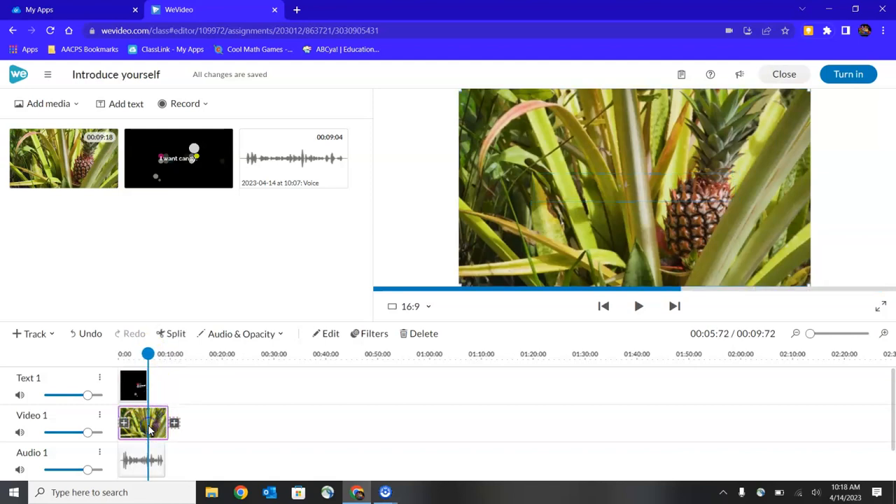
{"action": "left_click", "coordinate": [175, 333]}
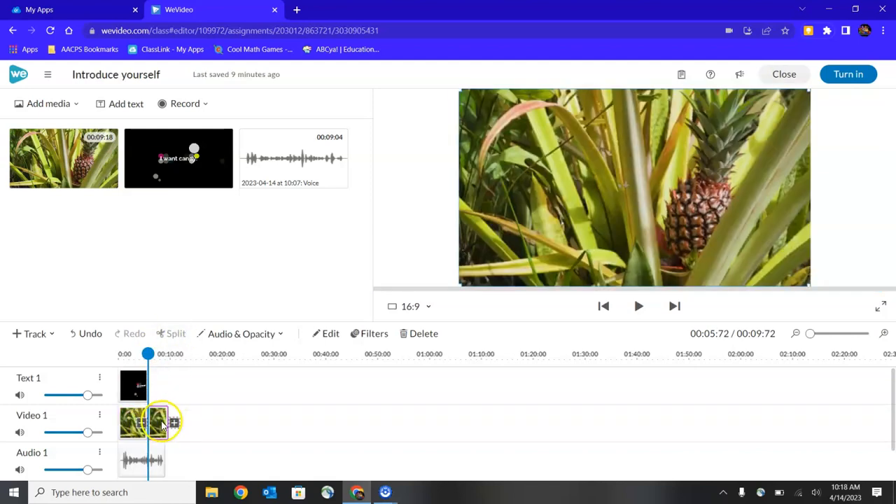
Move the second piece of the split pineapple clip out to 00:30:16 and back to start at 00:06:00 on Video 1
{"action": "mouse_move", "coordinate": [174, 422]}
{"action": "left_mouse_down"}
{"action": "mouse_move", "coordinate": [220, 420]}
{"action": "mouse_move", "coordinate": [160, 422]}
{"action": "left_mouse_up"}
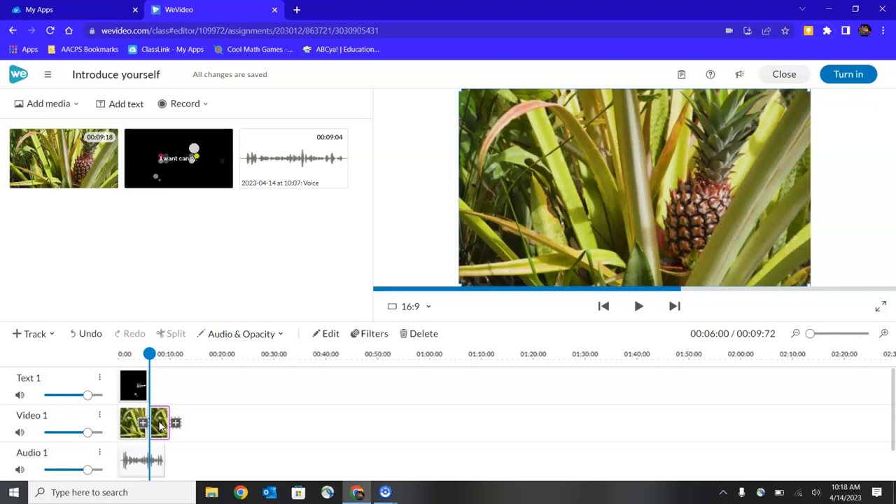
{"action": "left_click_drag", "start_coordinate": [160, 425], "coordinate": [283, 418]}
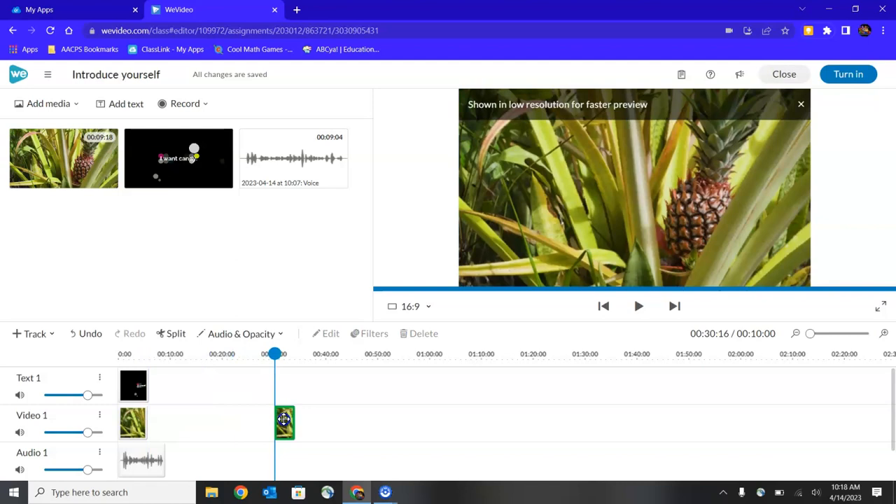
{"action": "left_click_drag", "start_coordinate": [284, 419], "coordinate": [283, 419]}
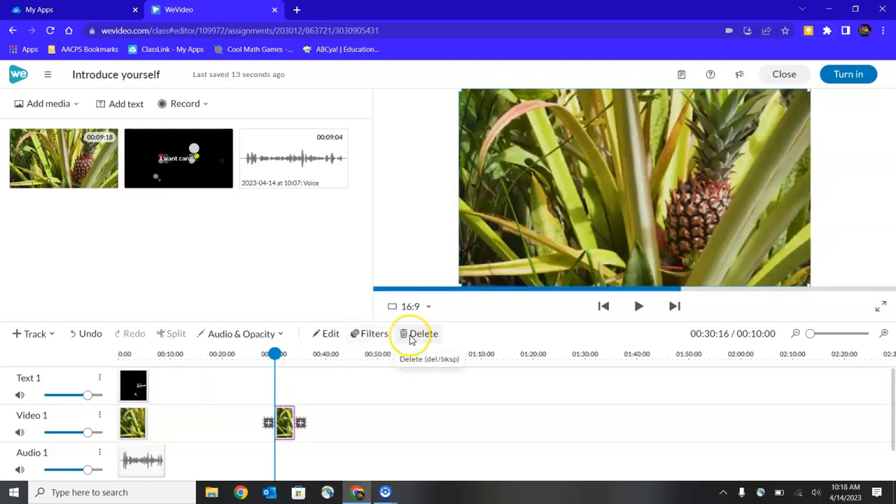
{"action": "left_click_drag", "start_coordinate": [274, 418], "coordinate": [163, 434]}
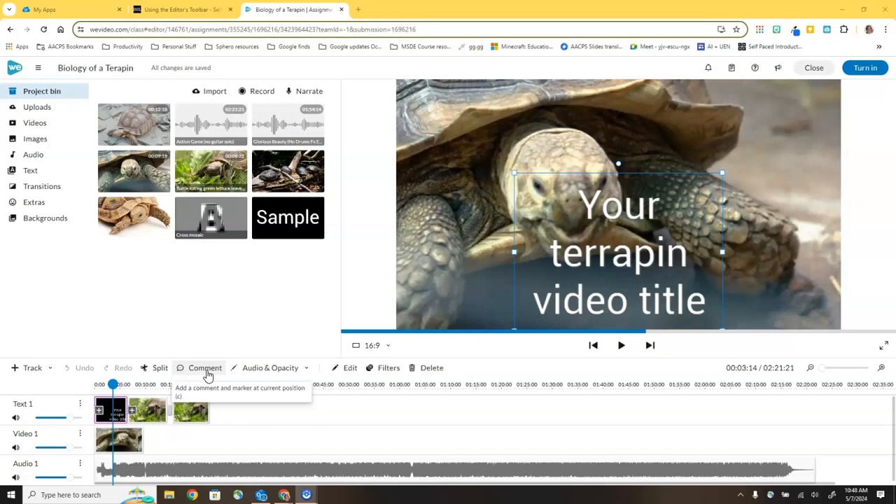
Add the comment "Add an audio track to this clip" at 00:11:07 in the Biology of a Terapin project and close it
{"action": "left_click_drag", "start_coordinate": [113, 385], "coordinate": [152, 383]}
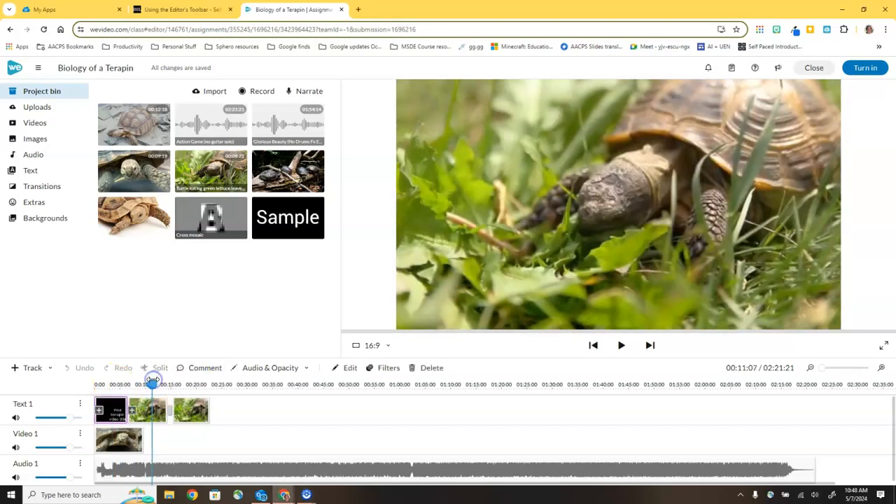
{"action": "left_click", "coordinate": [204, 368]}
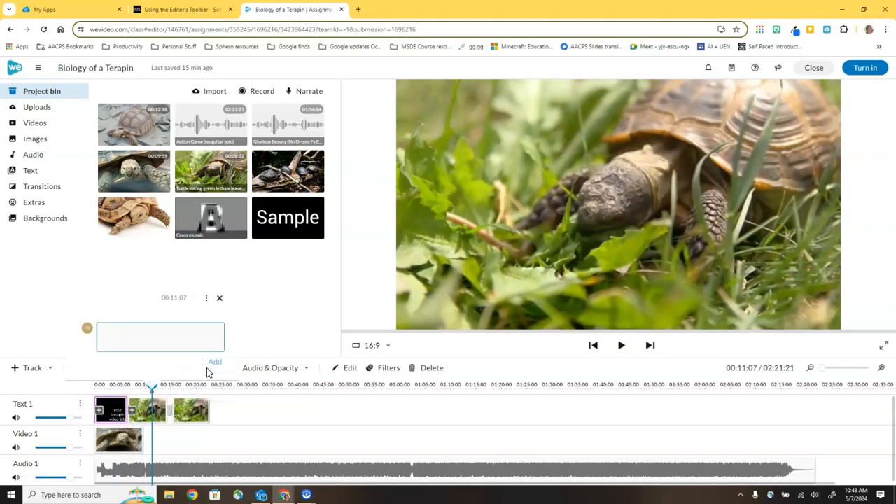
{"action": "type", "text": "Add an audio track to this clip"}
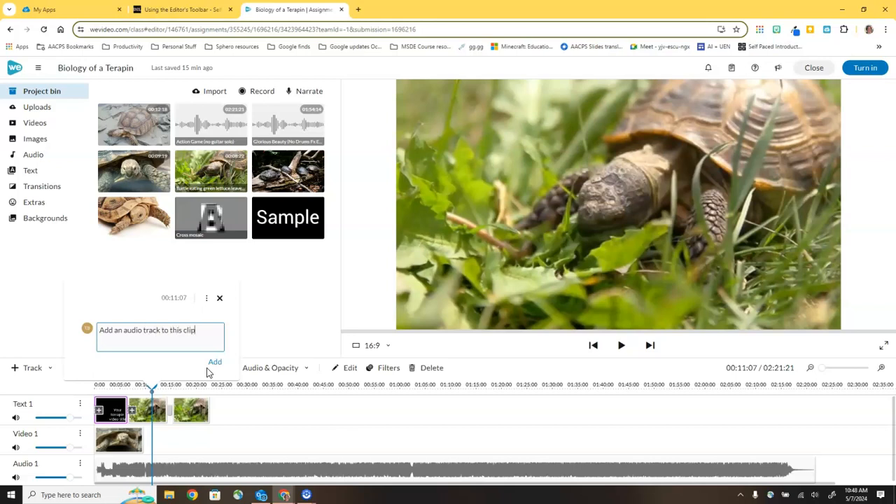
{"action": "left_click", "coordinate": [215, 363]}
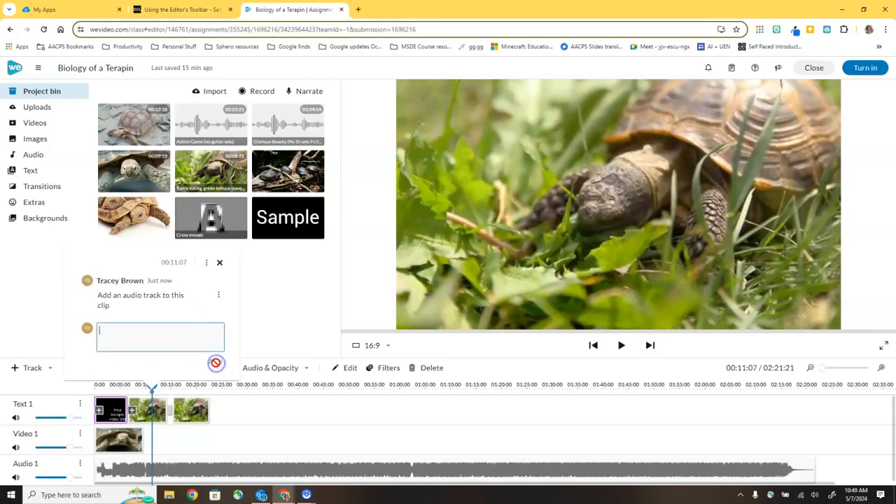
{"action": "left_click", "coordinate": [219, 264]}
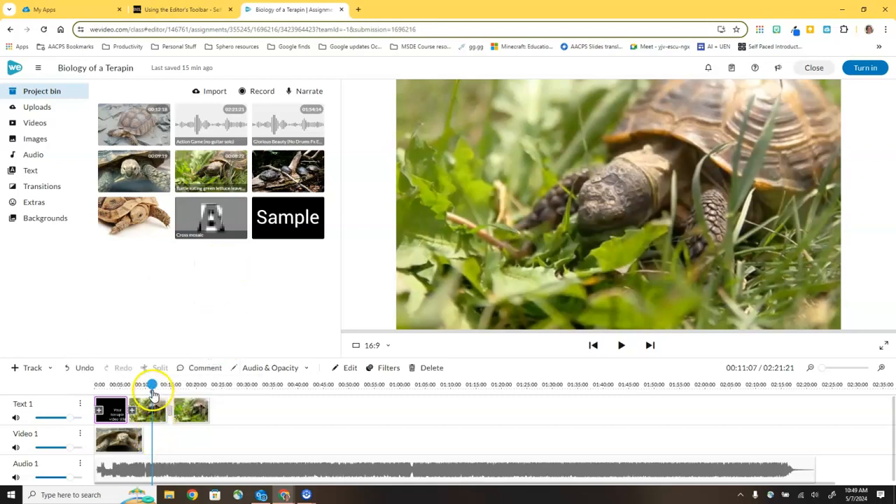
Set the playhead to 00:23:16, reopen the comment from its marker at 00:11:07 and place the cursor in the reply field
{"action": "left_click", "coordinate": [214, 385]}
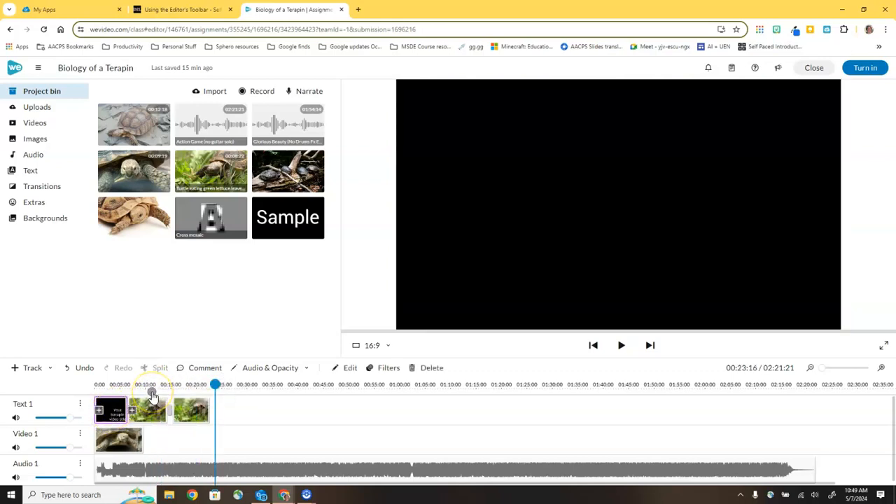
{"action": "left_click", "coordinate": [152, 393]}
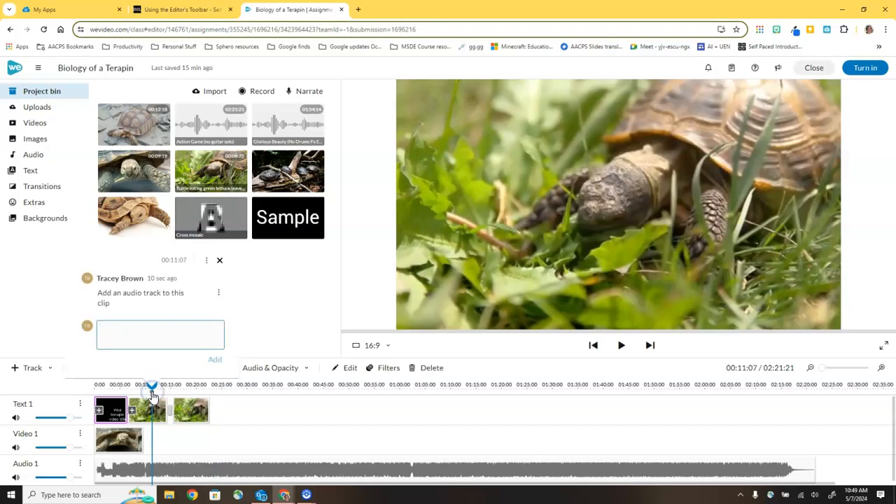
{"action": "left_click", "coordinate": [157, 326]}
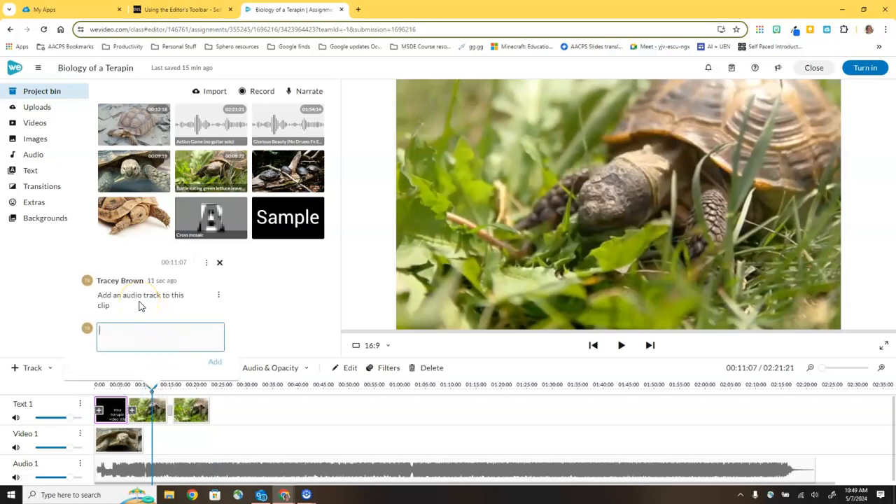
{"action": "left_click", "coordinate": [126, 333]}
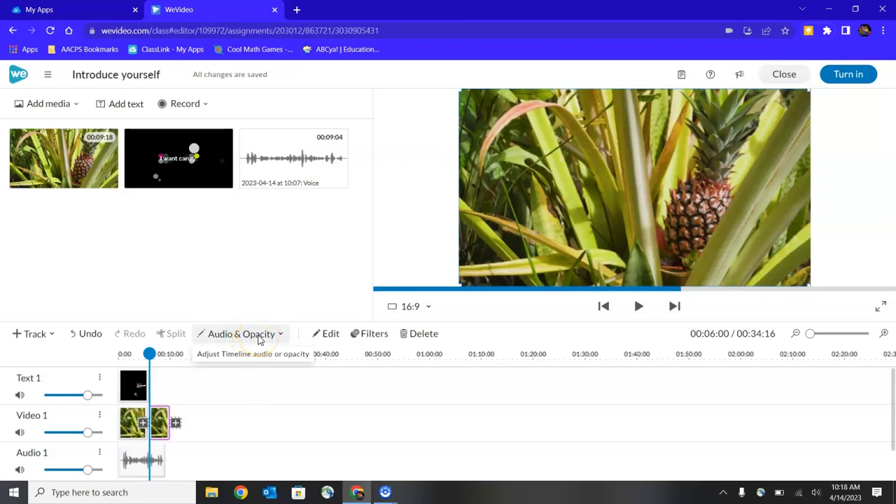
Show the audio levels on the timeline and lower the starting volume of the Audio 1 clip to 31%, keeping its end loud
{"action": "left_click", "coordinate": [283, 334]}
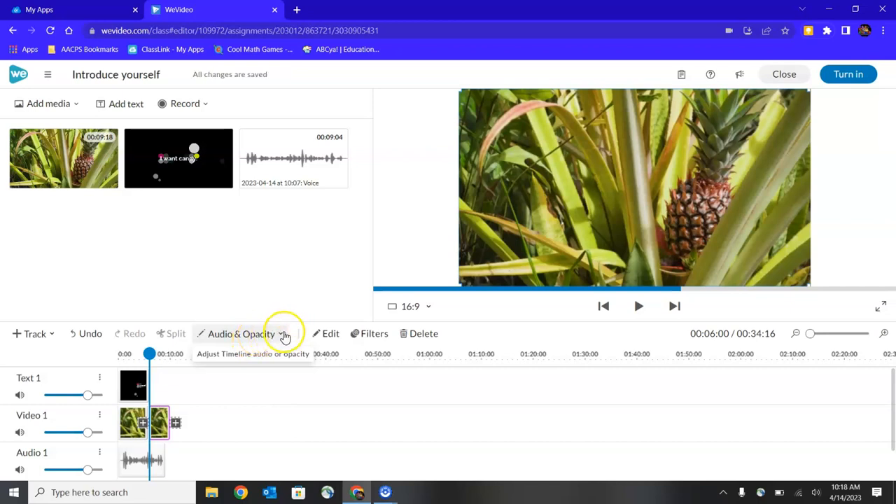
{"action": "left_click", "coordinate": [252, 362]}
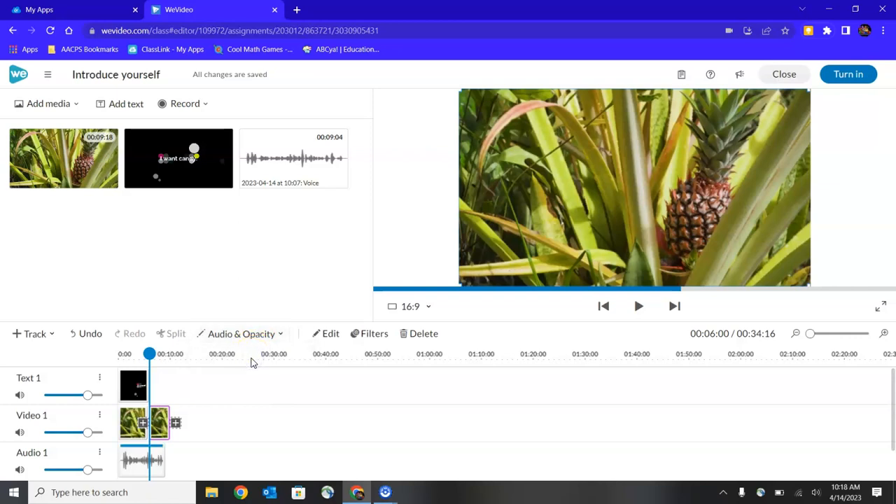
{"action": "left_click", "coordinate": [135, 450]}
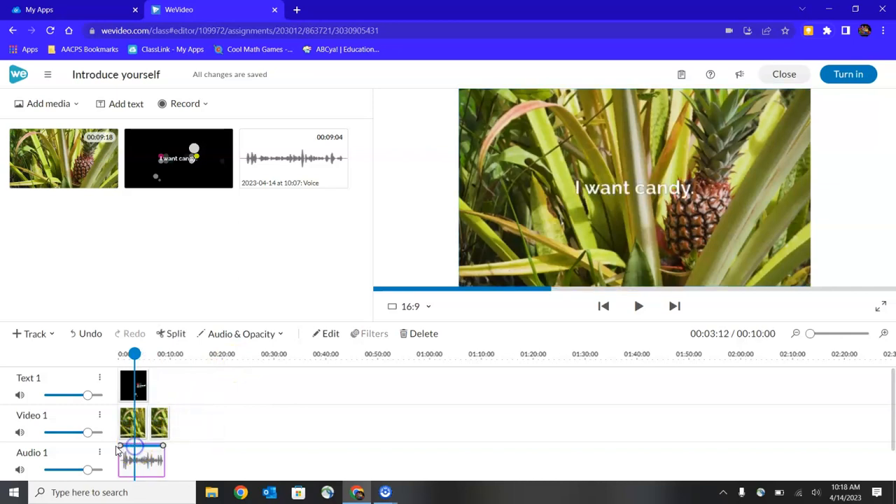
{"action": "mouse_move", "coordinate": [121, 445]}
{"action": "left_click_drag", "start_coordinate": [120, 445], "coordinate": [121, 466]}
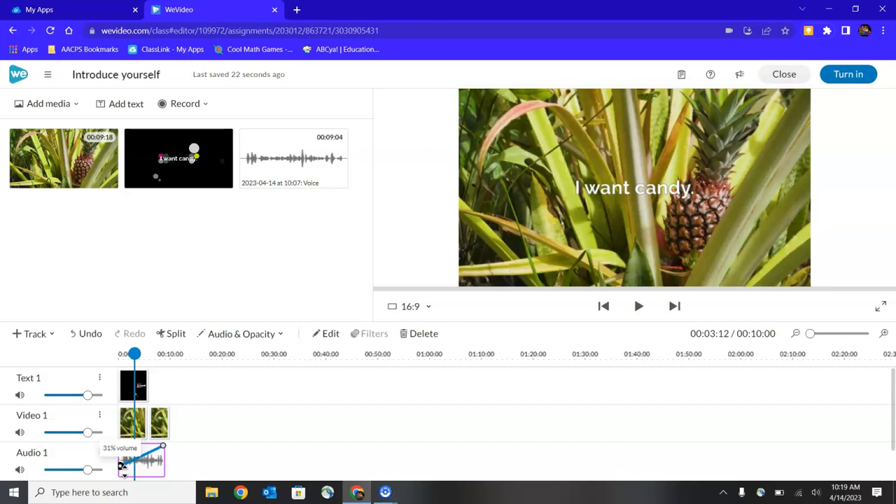
{"action": "left_click", "coordinate": [162, 445]}
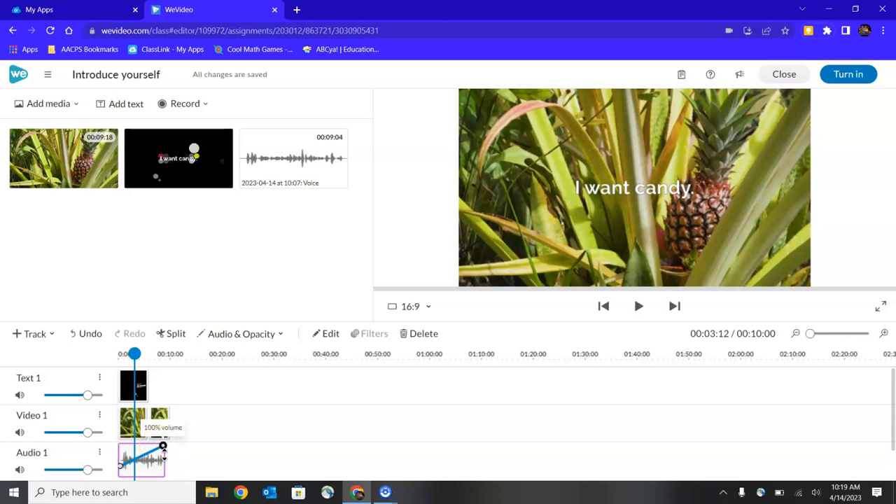
{"action": "mouse_move", "coordinate": [163, 445]}
{"action": "left_mouse_down"}
{"action": "mouse_move", "coordinate": [163, 462]}
{"action": "mouse_move", "coordinate": [163, 446]}
{"action": "left_mouse_up"}
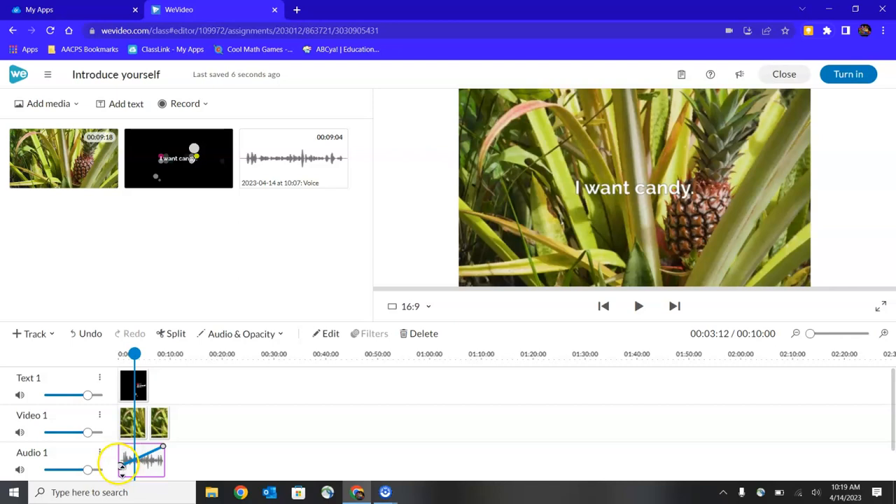
Show the opacity levels on the timeline and lower the starting opacity of the first pineapple clip on Video 1, keeping its end opaque
{"action": "left_click", "coordinate": [280, 337]}
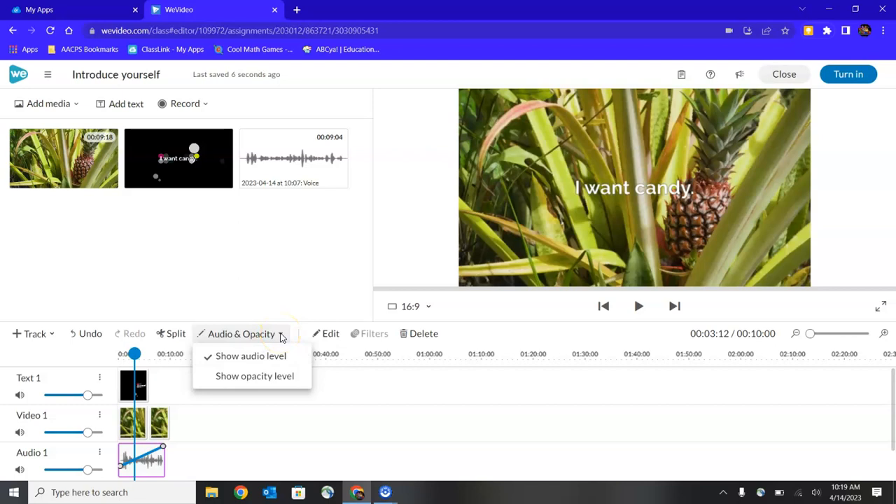
{"action": "left_click", "coordinate": [254, 382]}
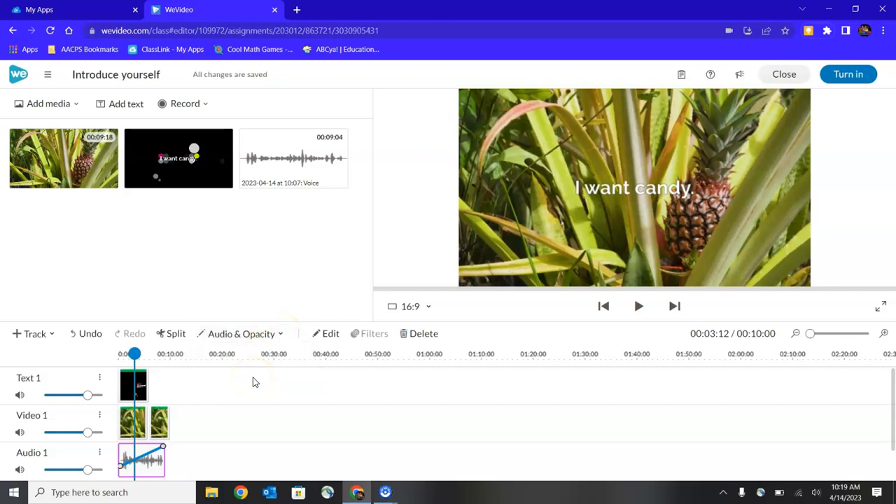
{"action": "left_click", "coordinate": [142, 425]}
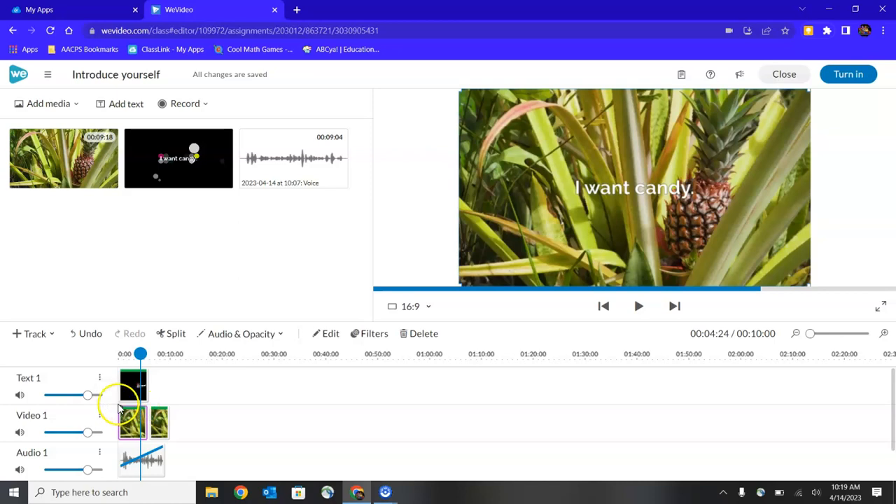
{"action": "left_click_drag", "start_coordinate": [122, 407], "coordinate": [124, 432]}
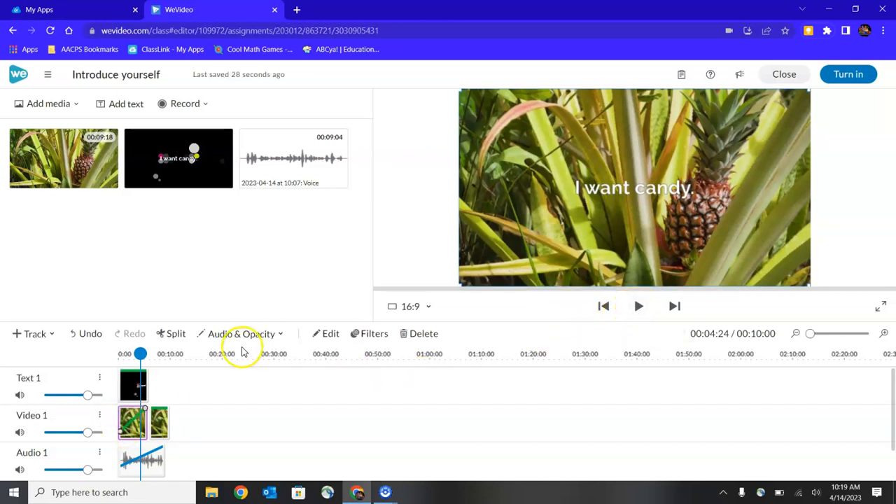
Play the project from 00:00:00 to check the pineapple clip's fade-in, stopping near the end of the title clip
{"action": "left_click_drag", "start_coordinate": [140, 353], "coordinate": [117, 354]}
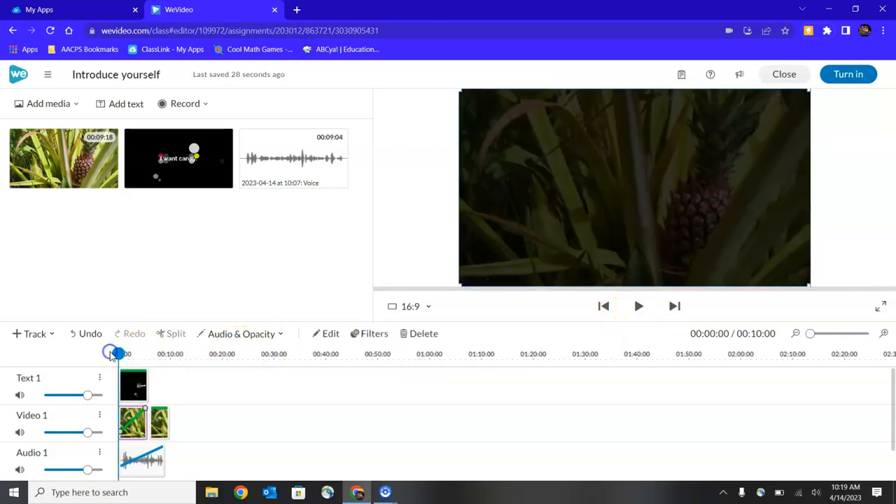
{"action": "left_click", "coordinate": [640, 308]}
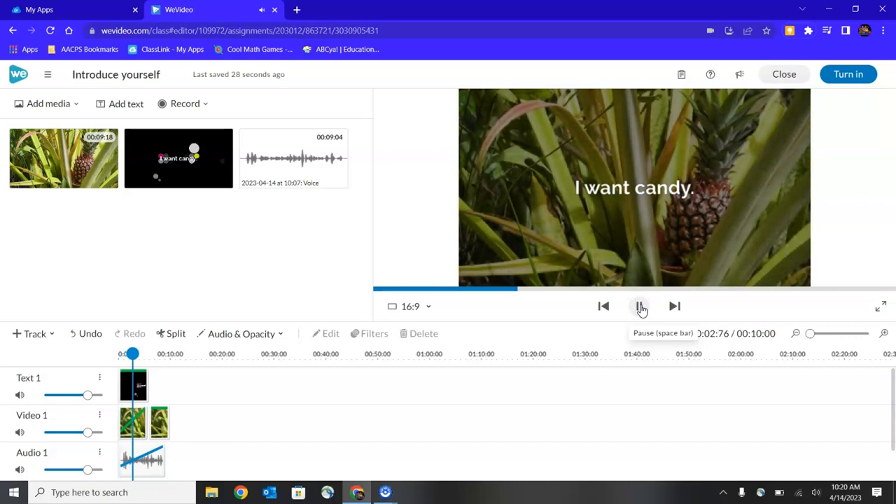
{"action": "left_click", "coordinate": [641, 307]}
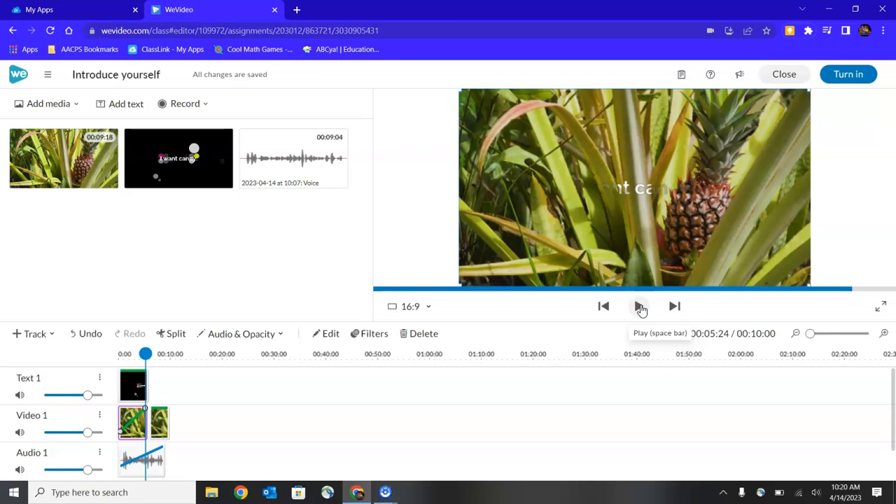
{"action": "left_click", "coordinate": [597, 315]}
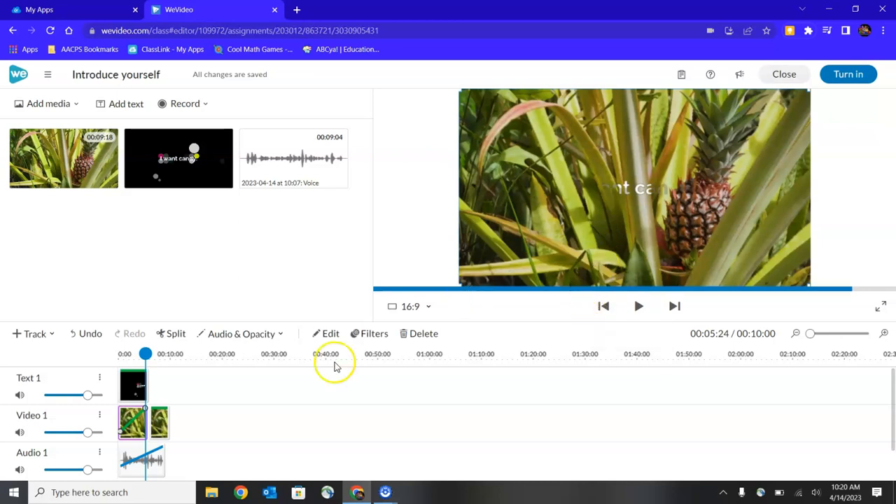
Open the Text 1 title clip for editing and change its yellow palette colour to light pink, rgb(244, 204, 204)
{"action": "left_click", "coordinate": [134, 386]}
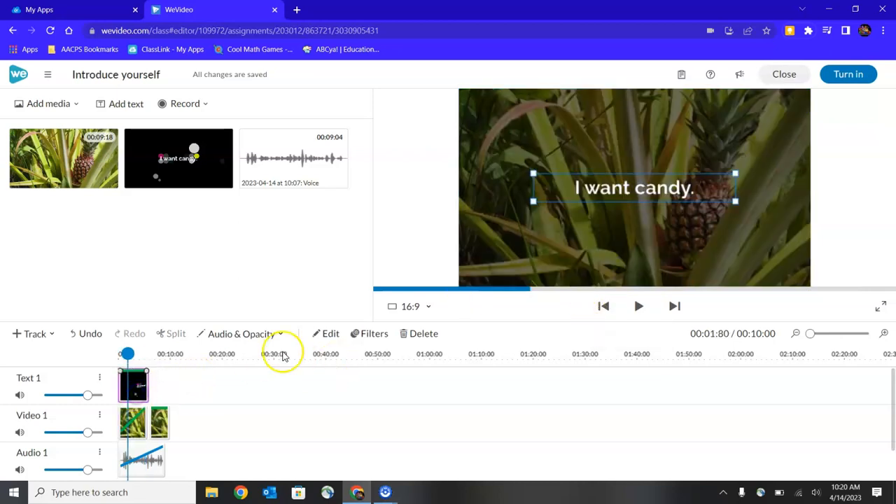
{"action": "left_click", "coordinate": [328, 334]}
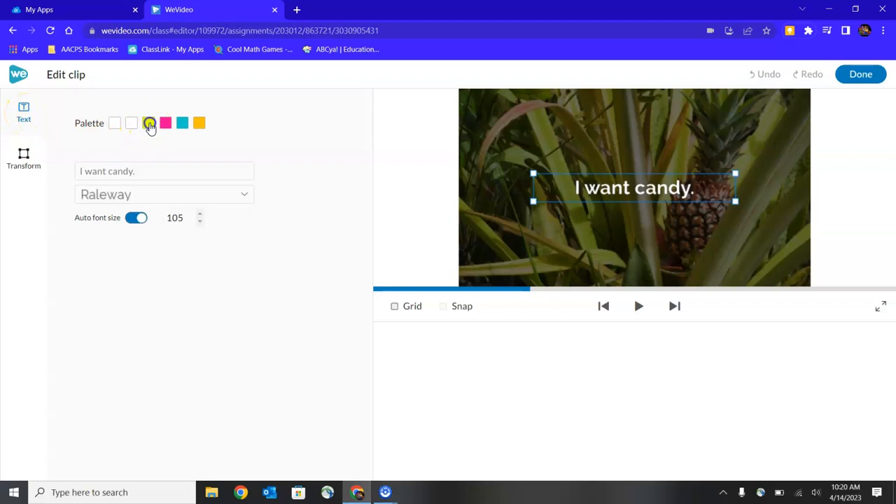
{"action": "left_click", "coordinate": [149, 124]}
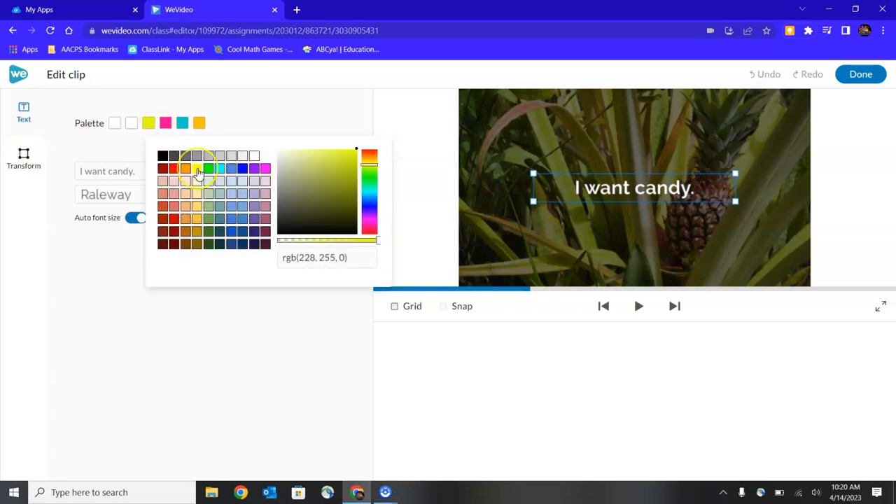
{"action": "left_click", "coordinate": [174, 180]}
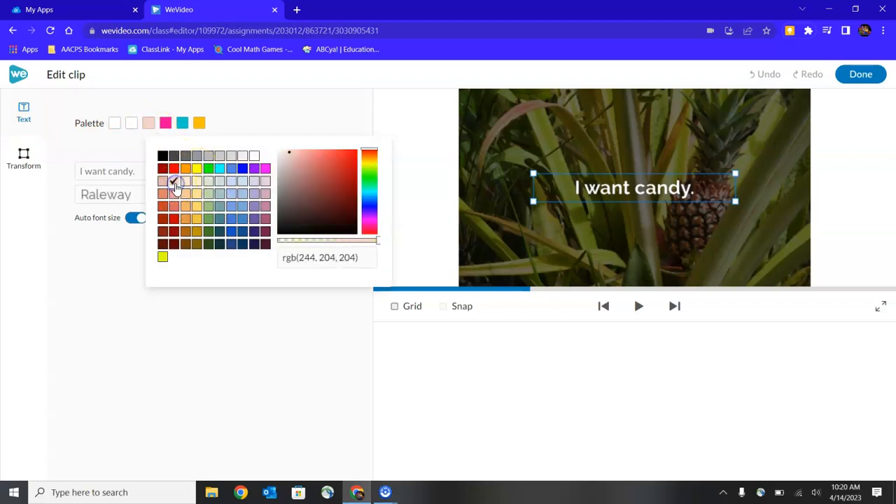
{"action": "left_click", "coordinate": [182, 122]}
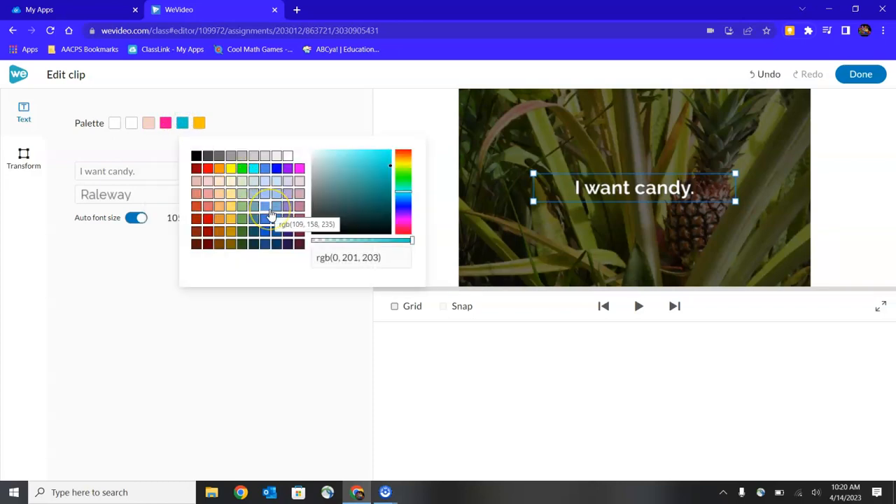
Preview the recoloured title clip and change its text to "Pineapples grow in tropical climates."
{"action": "left_click", "coordinate": [639, 312]}
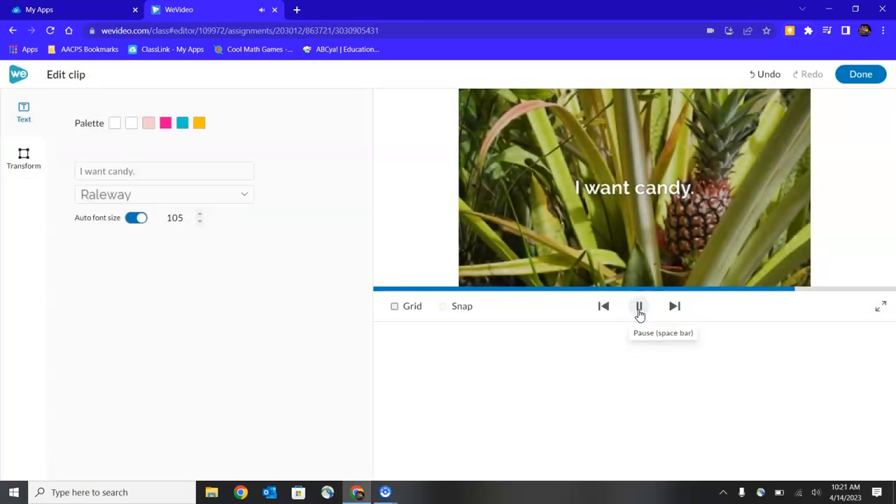
{"action": "left_click", "coordinate": [639, 308]}
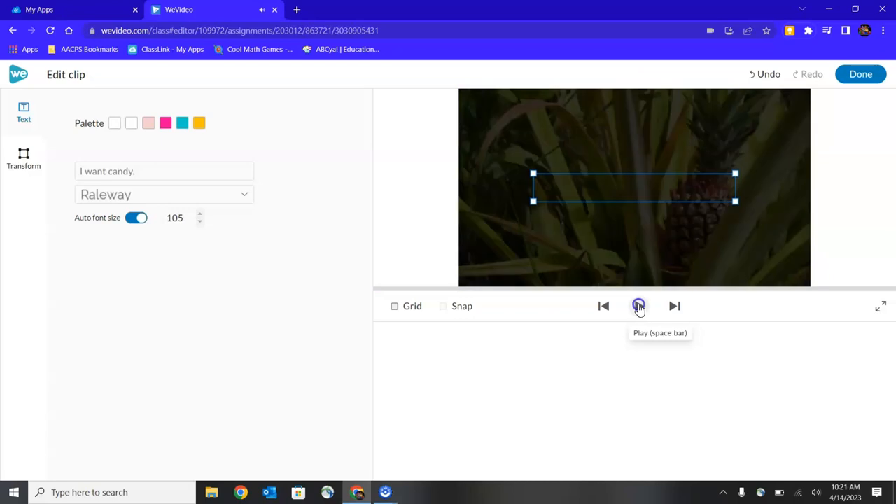
{"action": "left_click", "coordinate": [639, 308]}
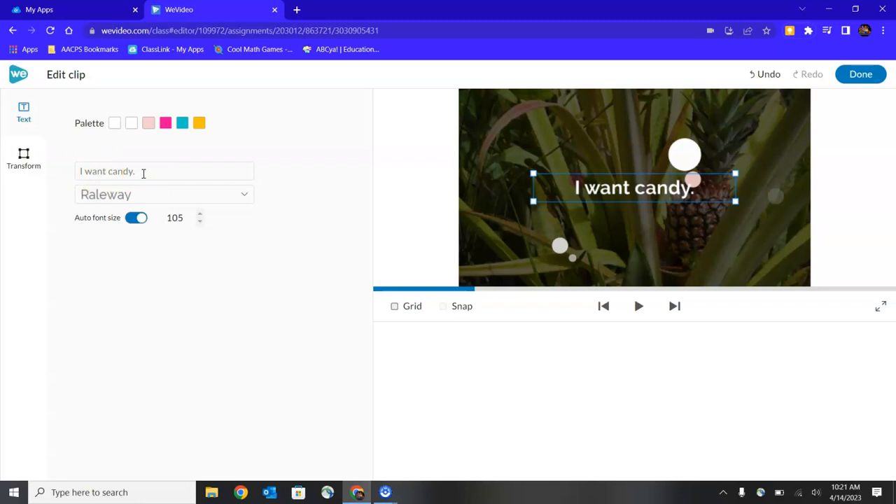
{"action": "left_click", "coordinate": [139, 170]}
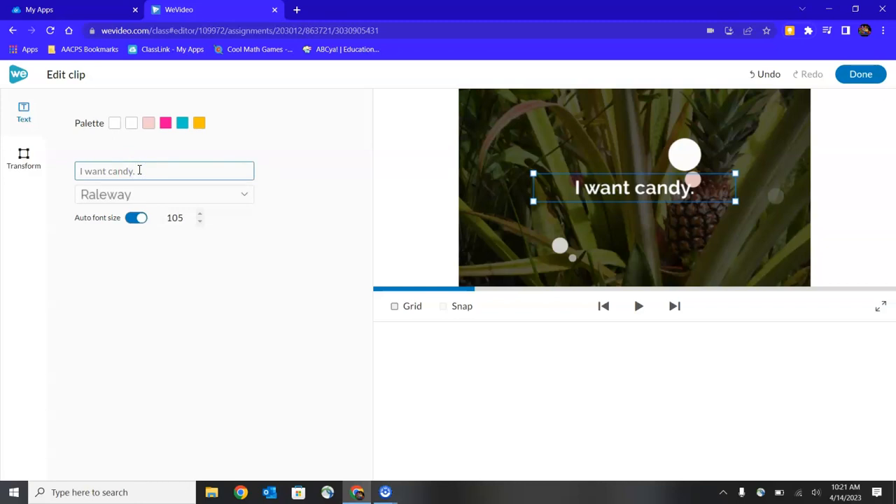
{"action": "type", "text": "Pineapples grow in tropical climates."}
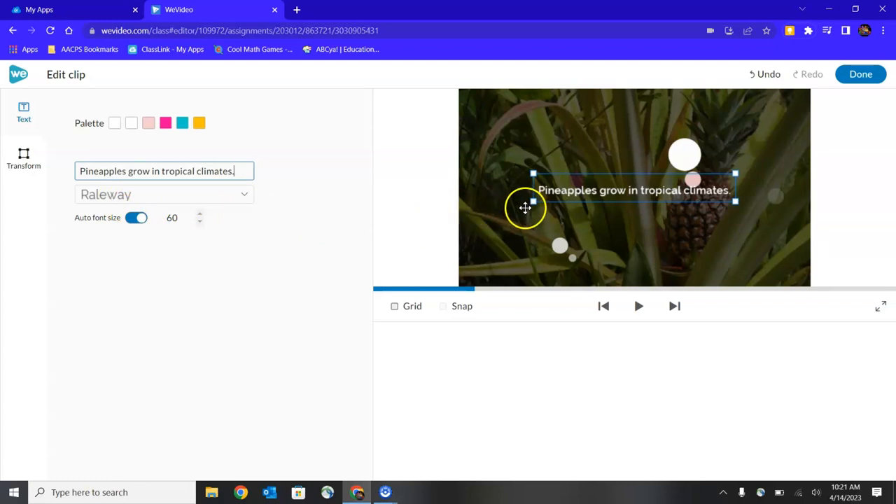
Enlarge the pineapple title to a scale of about 1.31 and place it slightly above the frame's centre, at about x 276, y 336
{"action": "left_click_drag", "start_coordinate": [533, 201], "coordinate": [505, 239]}
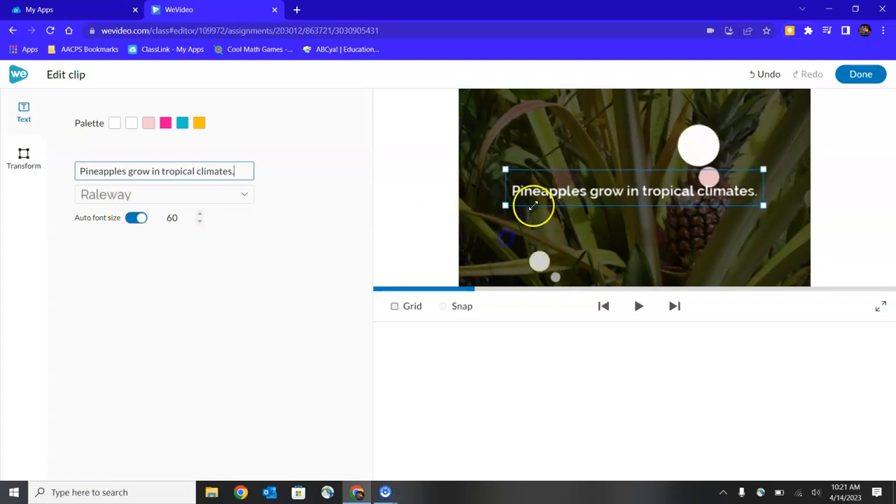
{"action": "left_click_drag", "start_coordinate": [545, 196], "coordinate": [550, 256]}
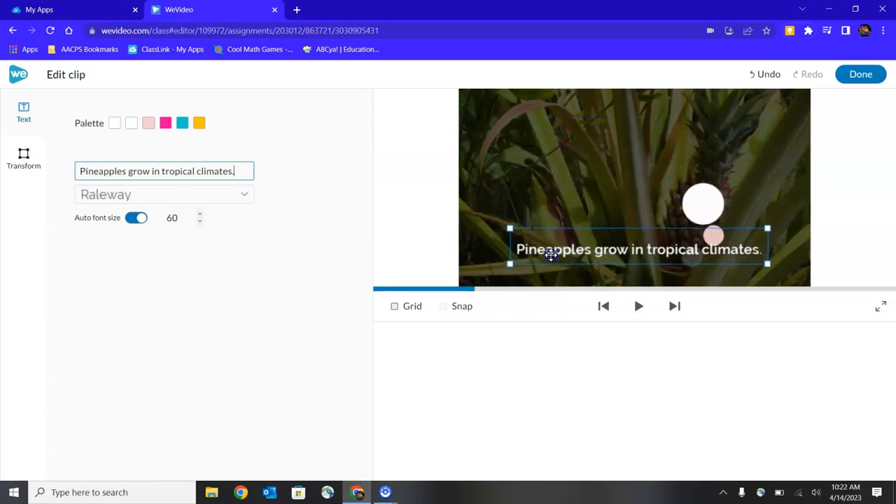
{"action": "left_click", "coordinate": [512, 229]}
{"action": "left_click_drag", "start_coordinate": [510, 229], "coordinate": [494, 184]}
{"action": "left_click_drag", "start_coordinate": [563, 264], "coordinate": [557, 174]}
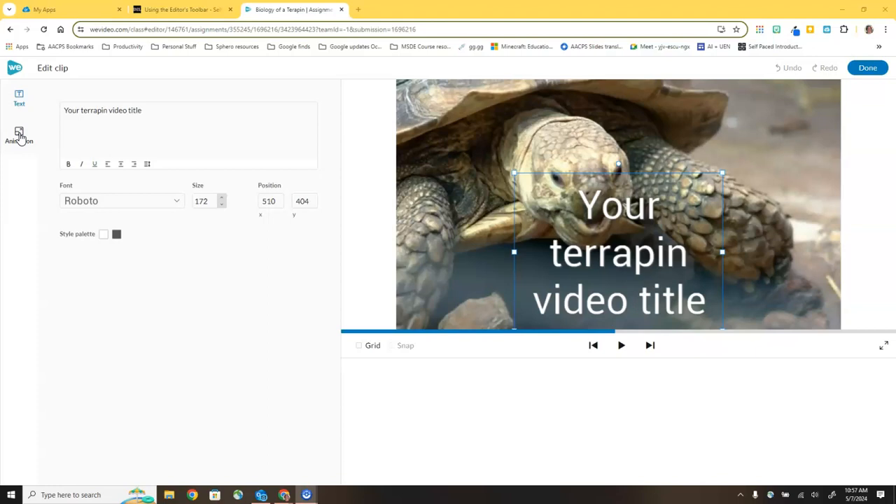
Animate the terrapin title from a start scale of about 1.84 at about x 120, y -113 to a smaller size at its end position
{"action": "left_click", "coordinate": [20, 136]}
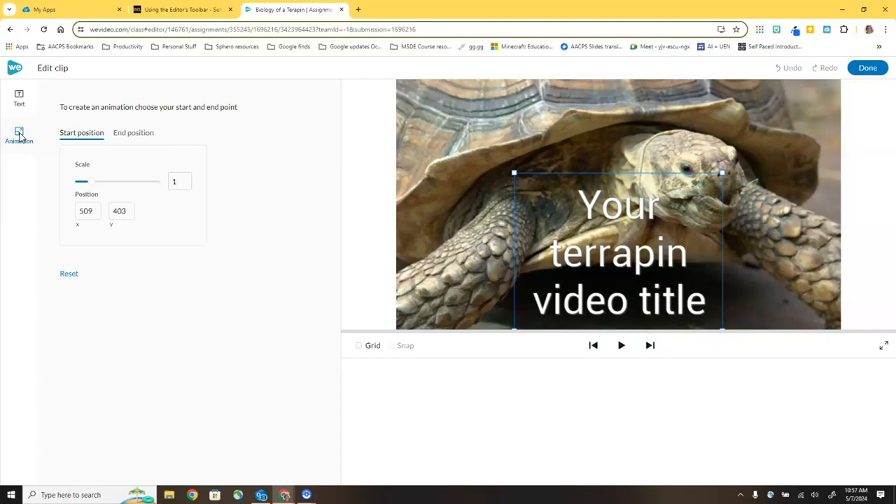
{"action": "left_click", "coordinate": [23, 138]}
{"action": "left_click", "coordinate": [75, 140]}
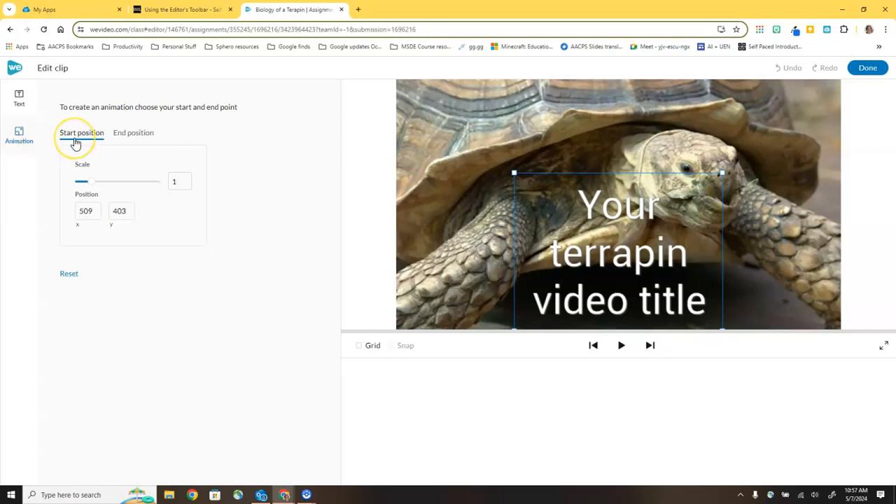
{"action": "left_click", "coordinate": [133, 139]}
{"action": "left_click_drag", "start_coordinate": [514, 173], "coordinate": [425, 81]}
{"action": "left_click", "coordinate": [604, 254]}
{"action": "left_click_drag", "start_coordinate": [604, 253], "coordinate": [612, 209]}
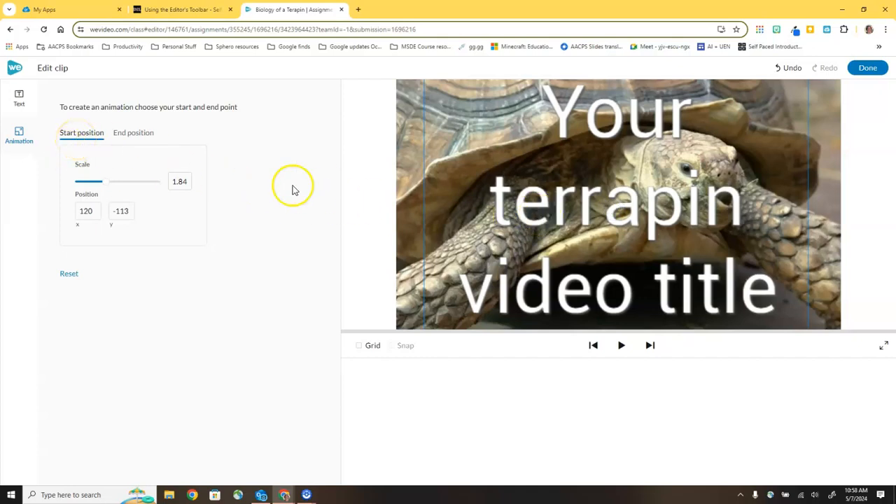
{"action": "left_click", "coordinate": [137, 137]}
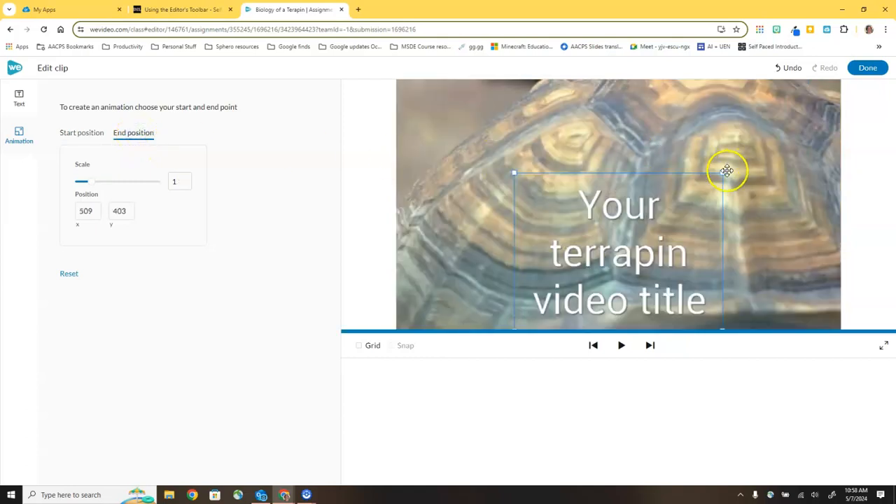
{"action": "left_click_drag", "start_coordinate": [722, 174], "coordinate": [634, 246]}
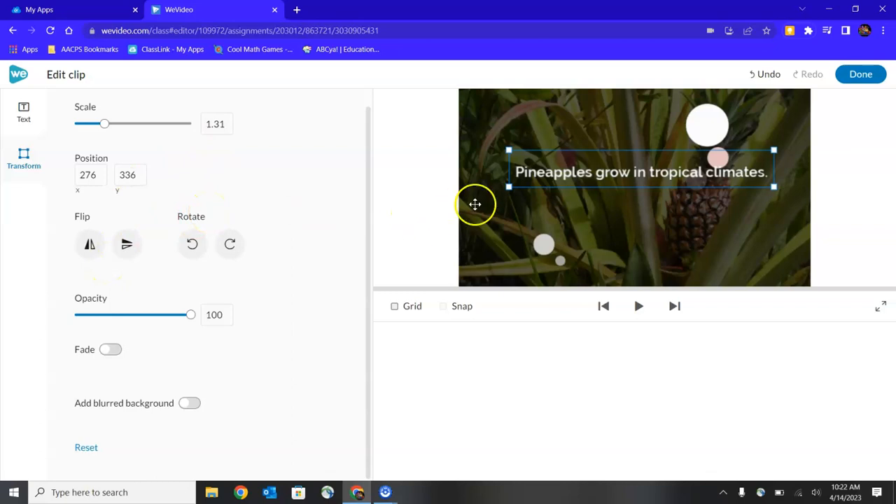
Finish editing the pineapple title and open the crop settings of the first pineapple clip on Video 1
{"action": "left_click", "coordinate": [860, 76]}
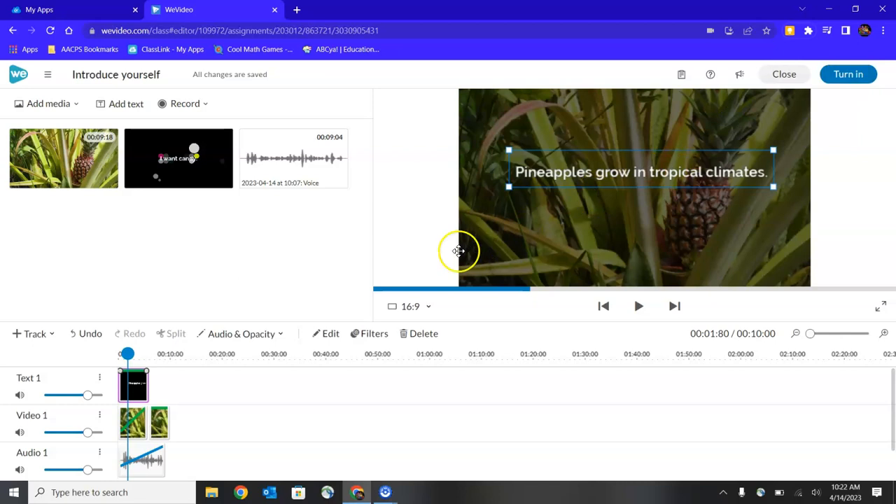
{"action": "left_click", "coordinate": [138, 429]}
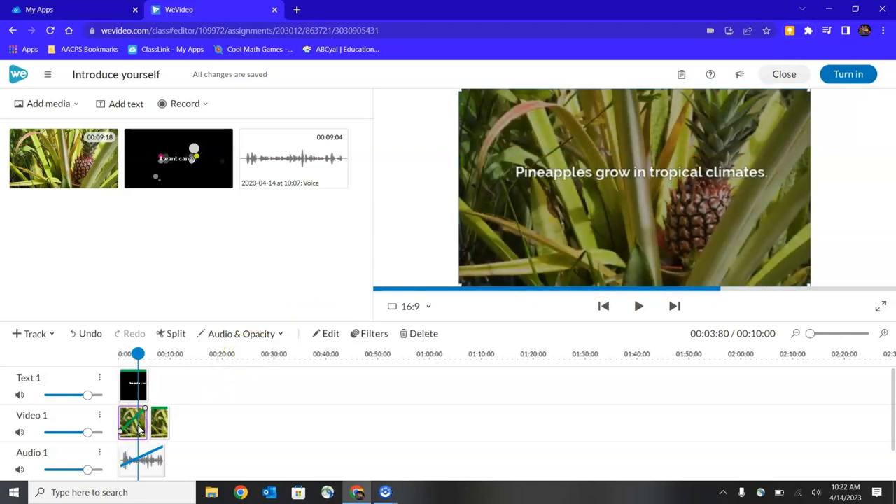
{"action": "left_click", "coordinate": [328, 338]}
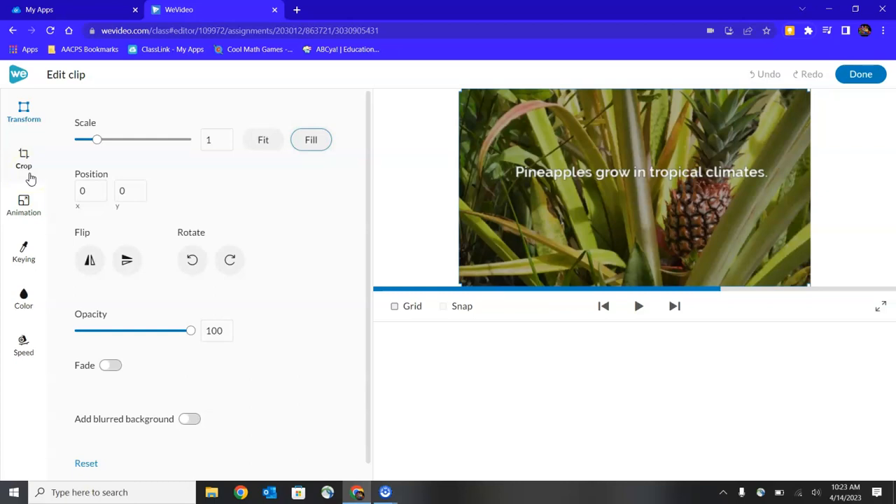
{"action": "mouse_move", "coordinate": [100, 144]}
{"action": "left_click", "coordinate": [114, 149]}
{"action": "left_click", "coordinate": [124, 187]}
{"action": "left_click", "coordinate": [24, 158]}
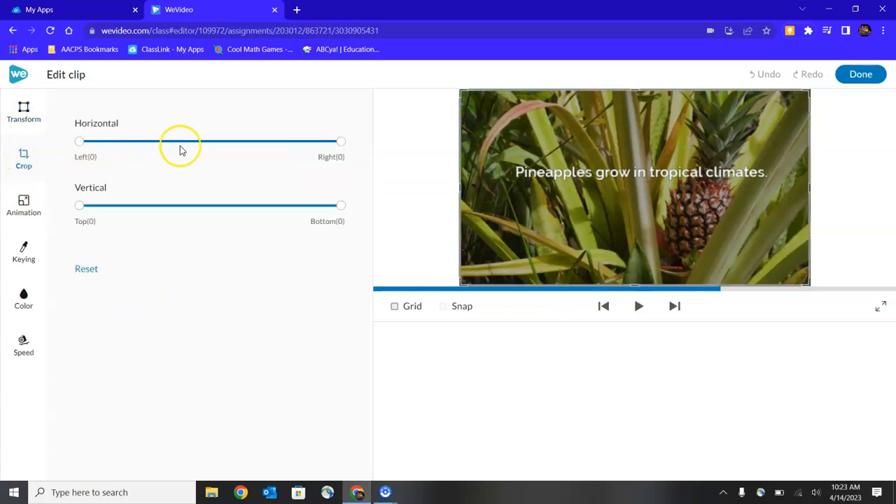
Try the horizontal and vertical crop sliders on the pineapple clip and return all four sides to 0
{"action": "mouse_move", "coordinate": [336, 139]}
{"action": "left_mouse_down"}
{"action": "mouse_move", "coordinate": [247, 133]}
{"action": "mouse_move", "coordinate": [344, 141]}
{"action": "left_mouse_up"}
{"action": "mouse_move", "coordinate": [78, 140]}
{"action": "left_mouse_down"}
{"action": "mouse_move", "coordinate": [158, 155]}
{"action": "mouse_move", "coordinate": [70, 144]}
{"action": "left_mouse_up"}
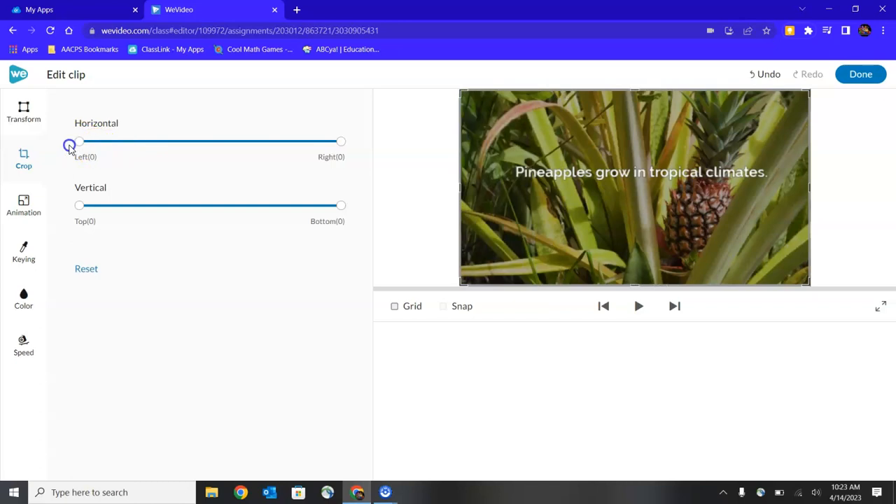
{"action": "left_click_drag", "start_coordinate": [79, 207], "coordinate": [70, 230]}
{"action": "mouse_move", "coordinate": [340, 206]}
{"action": "left_mouse_down"}
{"action": "mouse_move", "coordinate": [249, 206]}
{"action": "mouse_move", "coordinate": [342, 205]}
{"action": "left_mouse_up"}
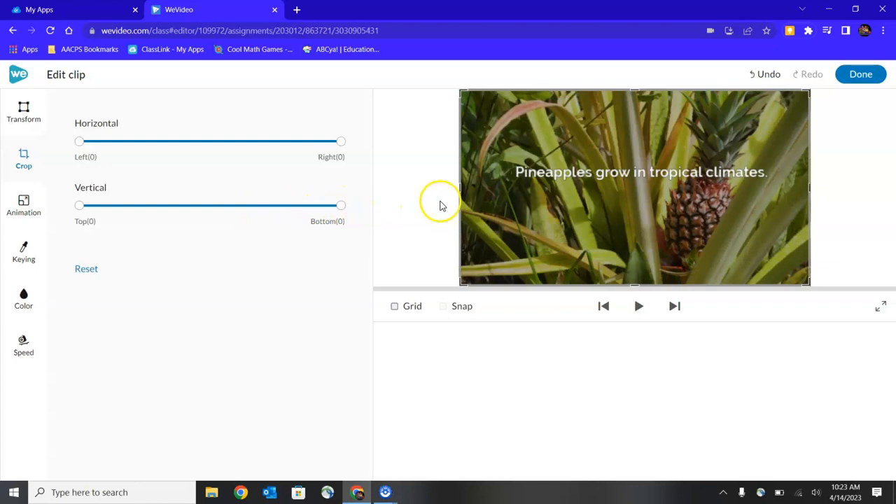
Crop the pineapple clip in the preview by about 512 left, 372 right, 366 top and 170 bottom
{"action": "left_click_drag", "start_coordinate": [459, 187], "coordinate": [506, 186]}
{"action": "left_click_drag", "start_coordinate": [810, 189], "coordinate": [775, 188]}
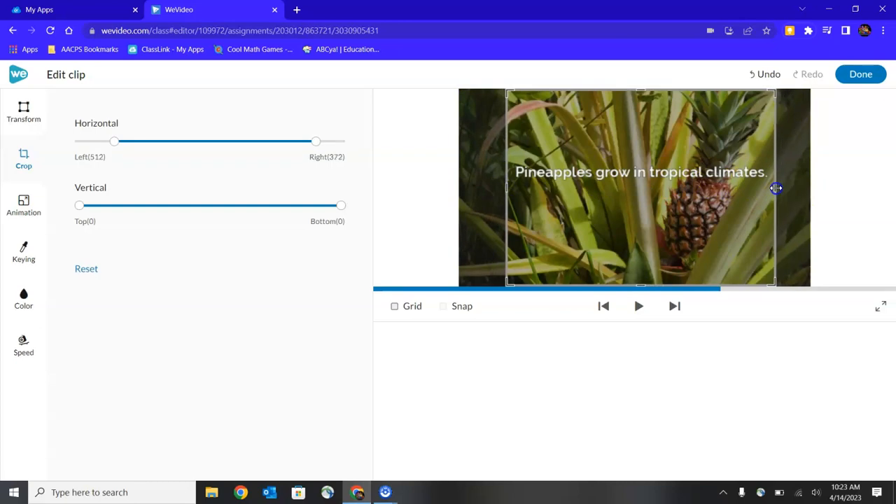
{"action": "left_click_drag", "start_coordinate": [639, 280], "coordinate": [638, 268]}
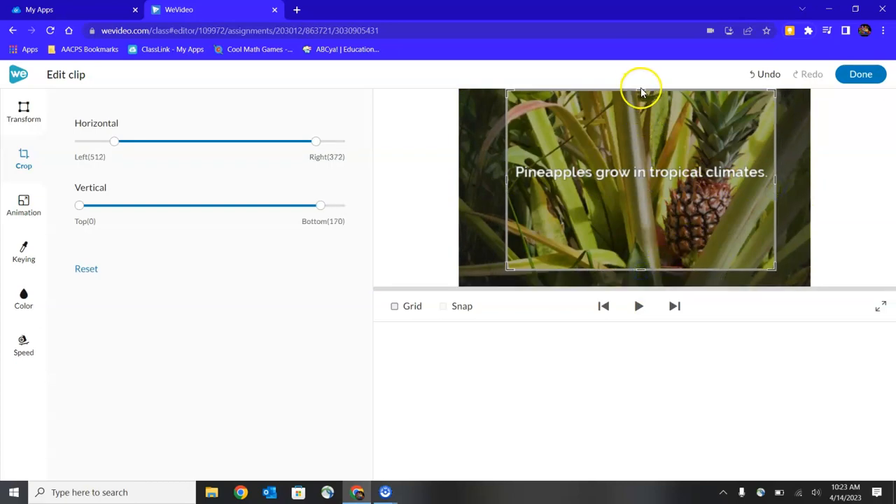
{"action": "left_click_drag", "start_coordinate": [639, 91], "coordinate": [641, 125]}
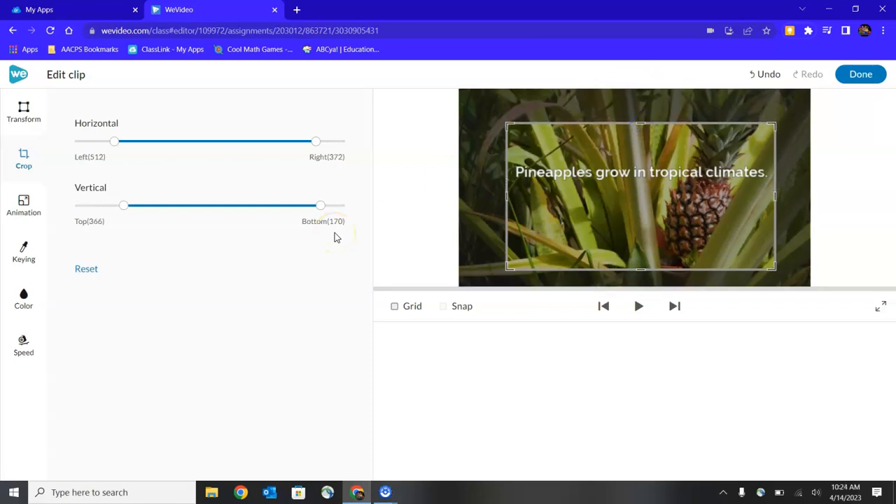
Animate the cropped pineapple clip from start position x -1445, y 157 to end position x 1874, y 157, and preview the motion
{"action": "left_click", "coordinate": [24, 203]}
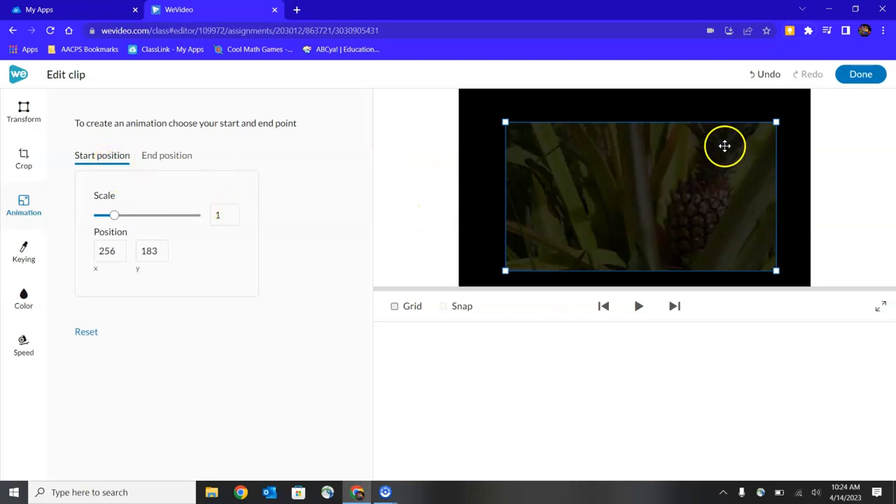
{"action": "left_click_drag", "start_coordinate": [758, 135], "coordinate": [450, 137]}
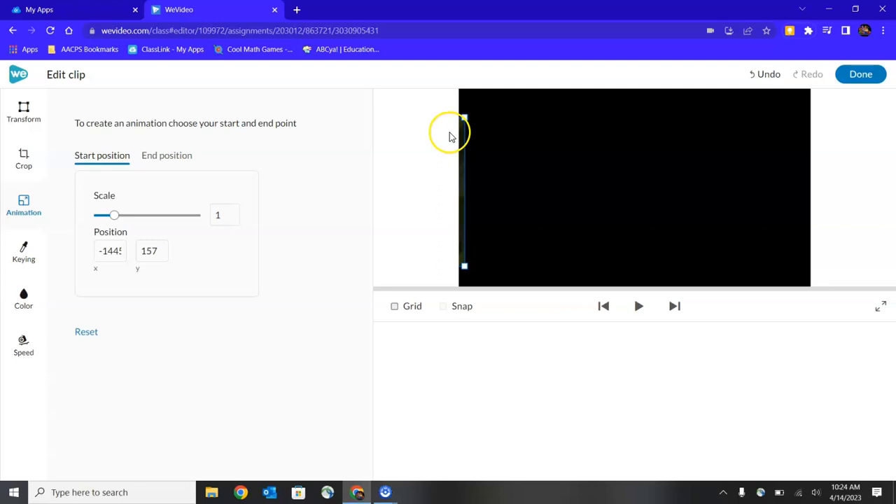
{"action": "left_click", "coordinate": [160, 157]}
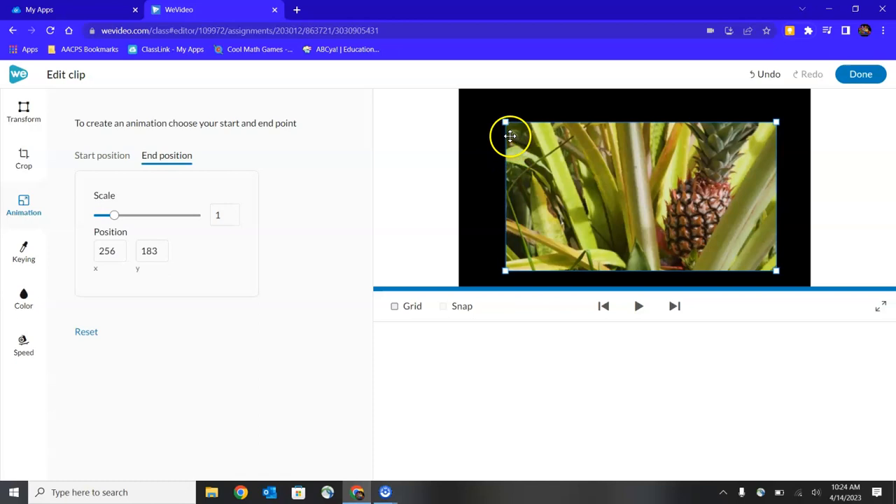
{"action": "left_click_drag", "start_coordinate": [516, 136], "coordinate": [806, 131]}
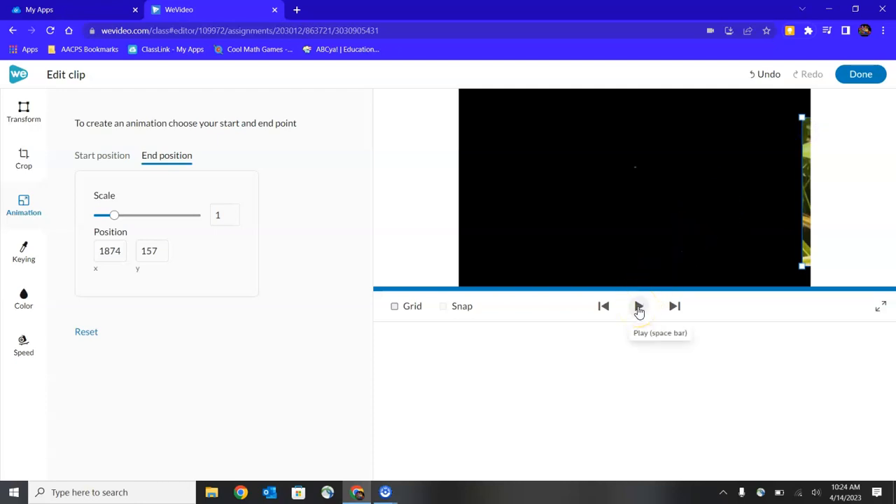
{"action": "left_click", "coordinate": [638, 310]}
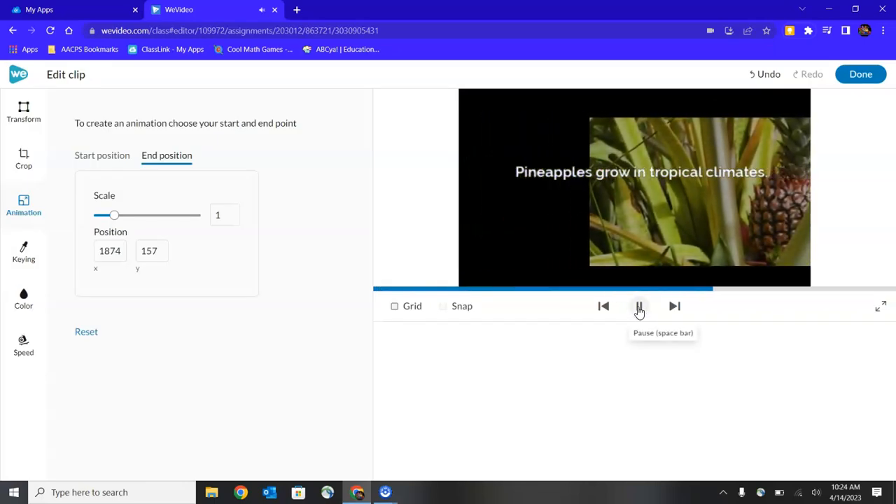
{"action": "left_click", "coordinate": [638, 310]}
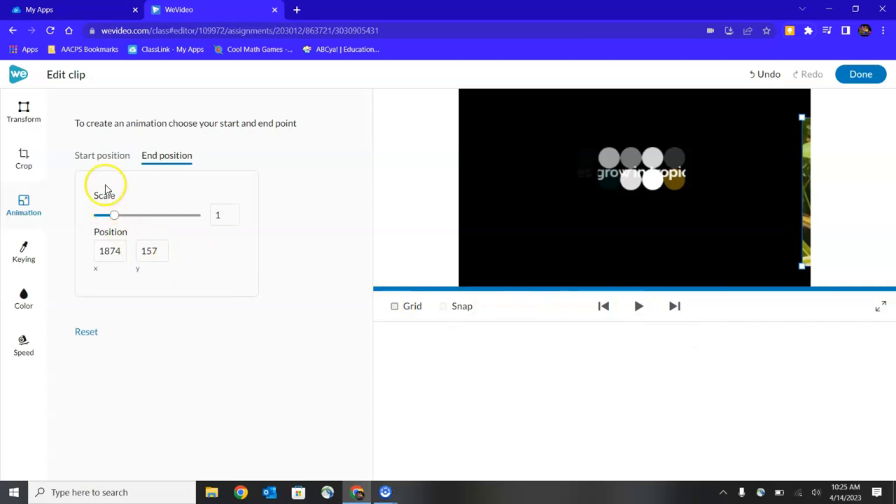
Review the end-position scale setting and the keying and color options of the pineapple clip
{"action": "left_click", "coordinate": [181, 162]}
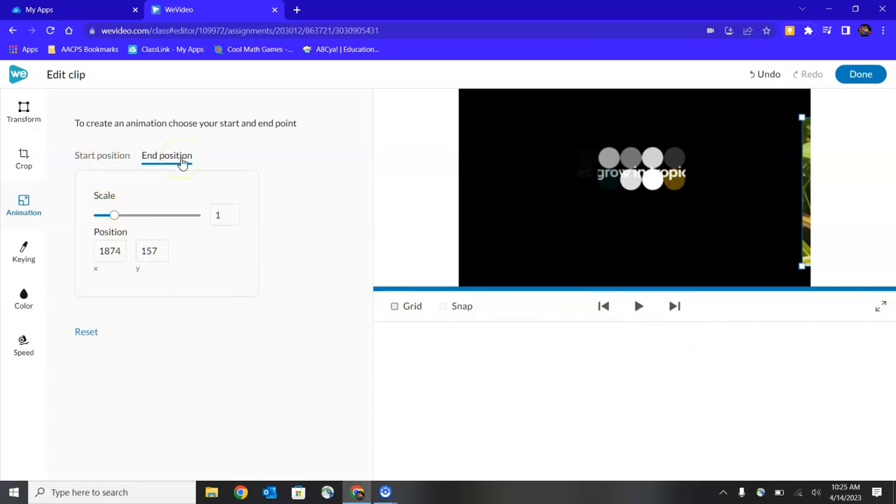
{"action": "left_click", "coordinate": [114, 216]}
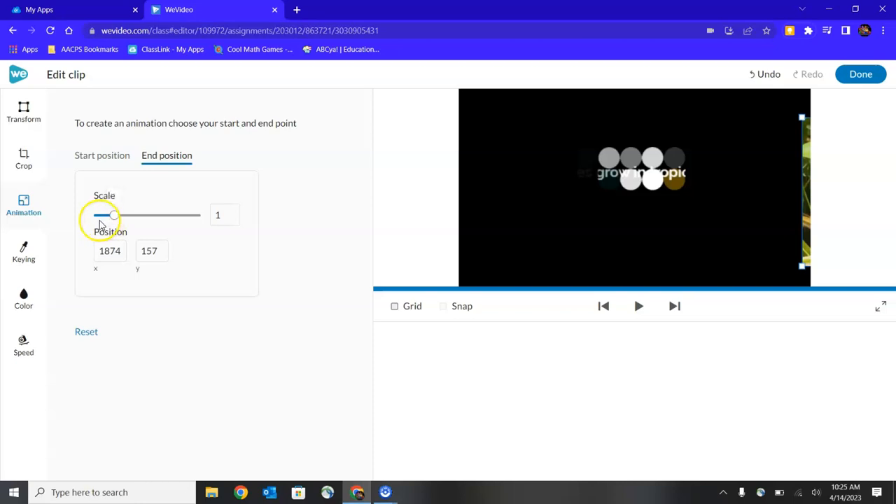
{"action": "left_click", "coordinate": [26, 250]}
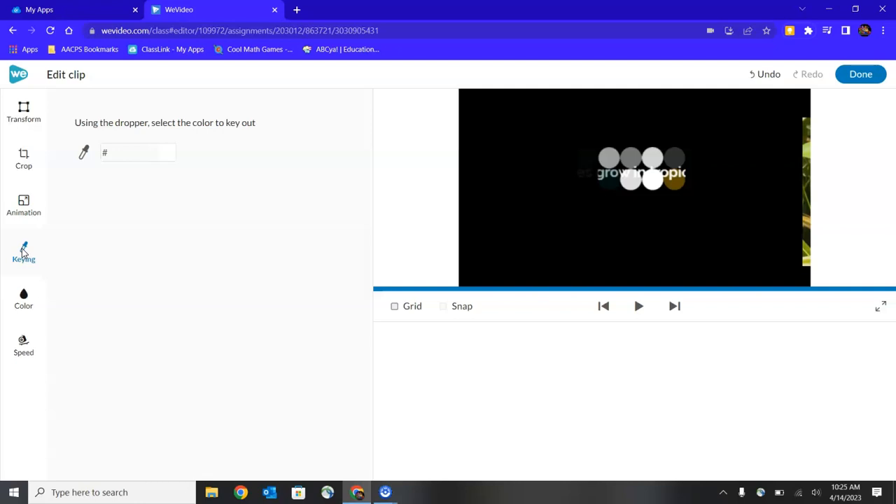
{"action": "left_click", "coordinate": [22, 297]}
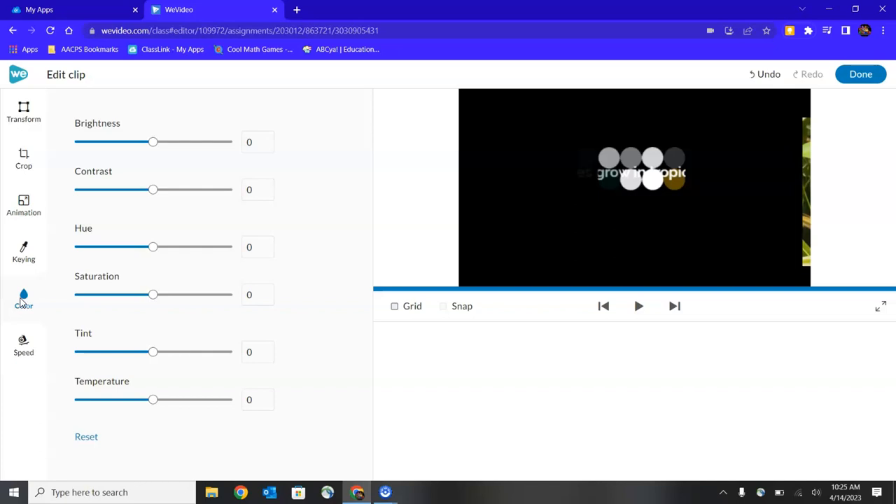
Try the pineapple clip at 1/4x and 1/7x speed, and return it to 1x
{"action": "left_click", "coordinate": [22, 341]}
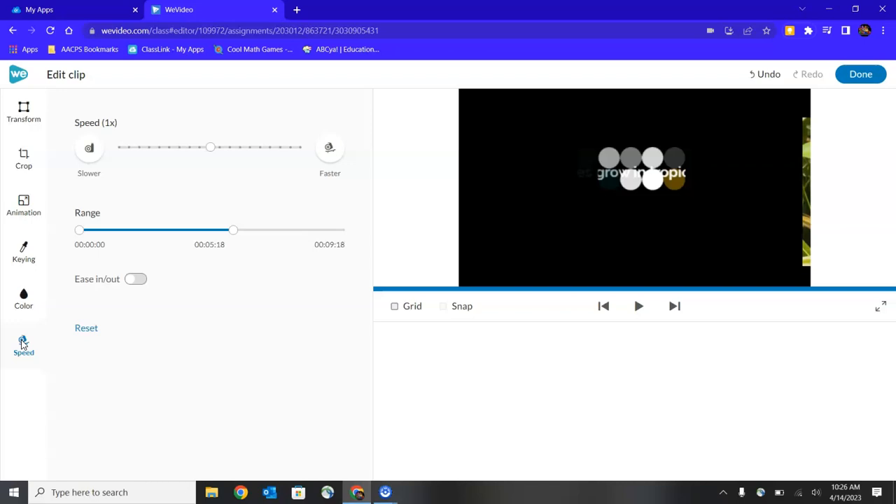
{"action": "left_click", "coordinate": [179, 148]}
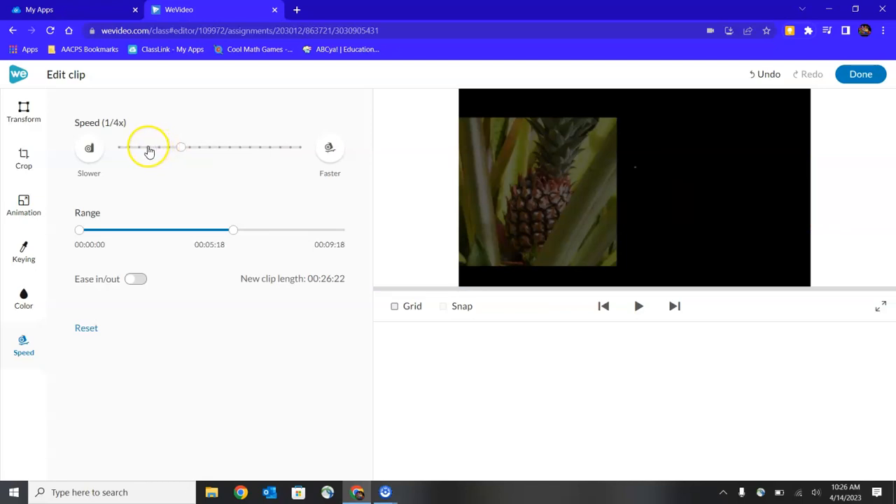
{"action": "left_click", "coordinate": [151, 147]}
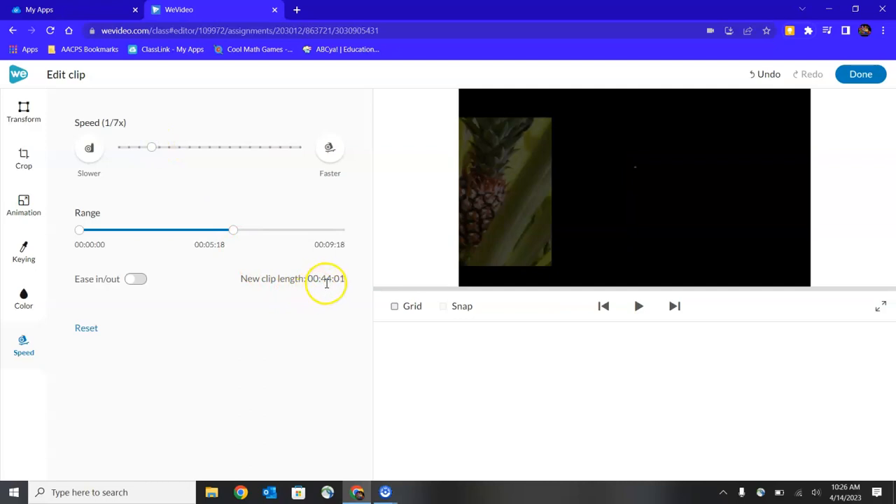
{"action": "left_click", "coordinate": [210, 147]}
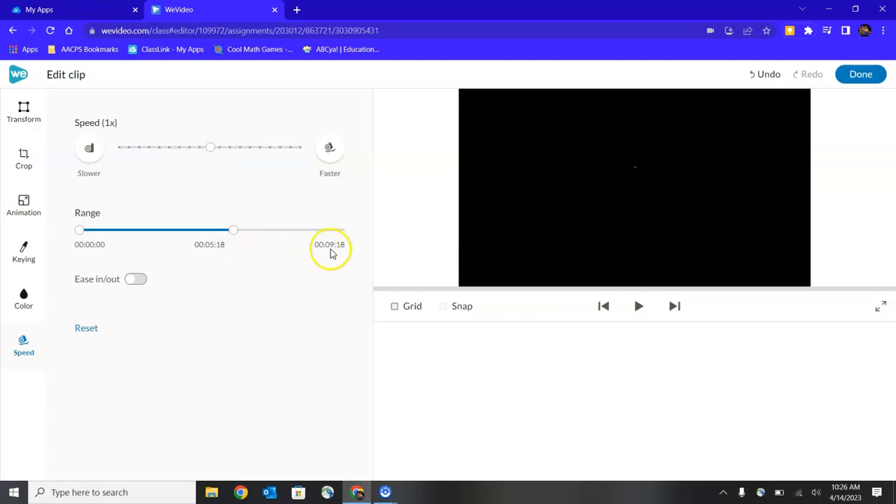
Slow the pineapple clip to 1/6x speed and preview the playback
{"action": "left_click", "coordinate": [158, 148]}
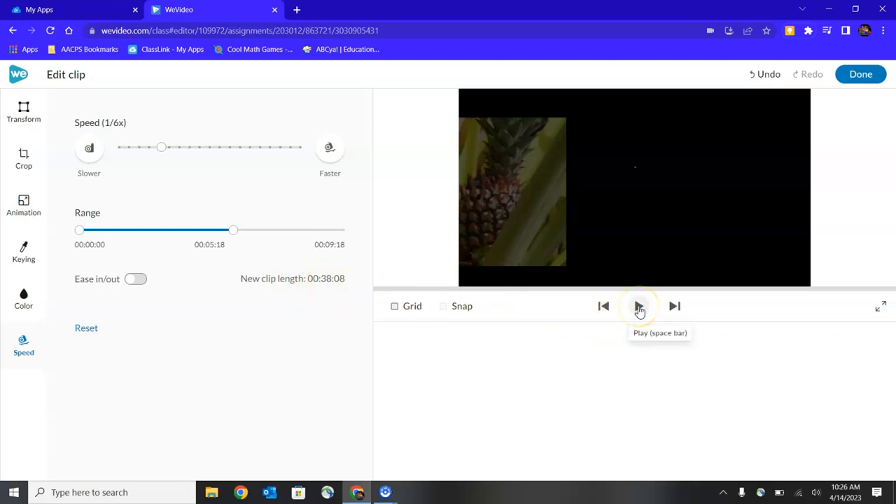
{"action": "left_click", "coordinate": [639, 308]}
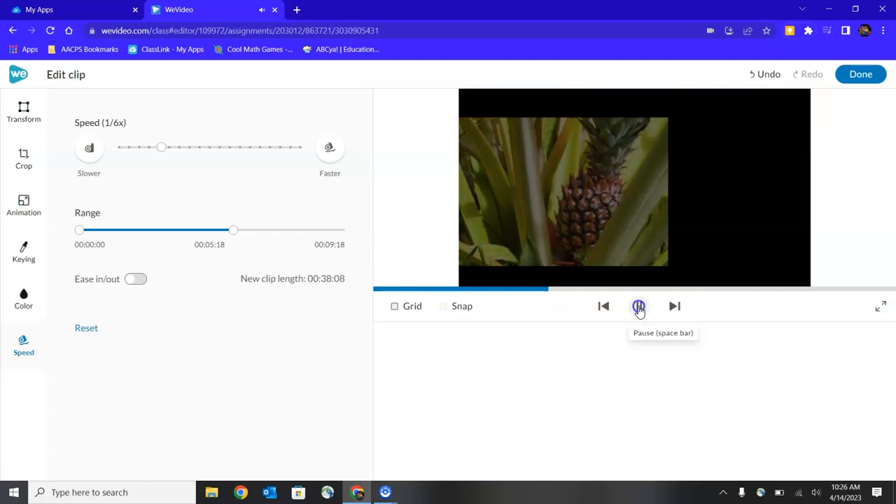
{"action": "left_click", "coordinate": [639, 308]}
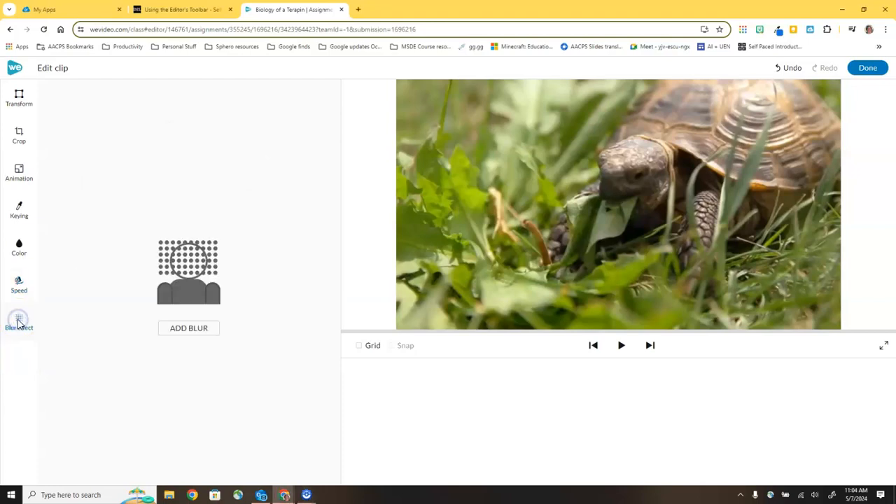
Add a blur to the tortoise clip, move it to the upper-left area of the picture and resize it to a small wide rectangle
{"action": "left_click", "coordinate": [188, 329]}
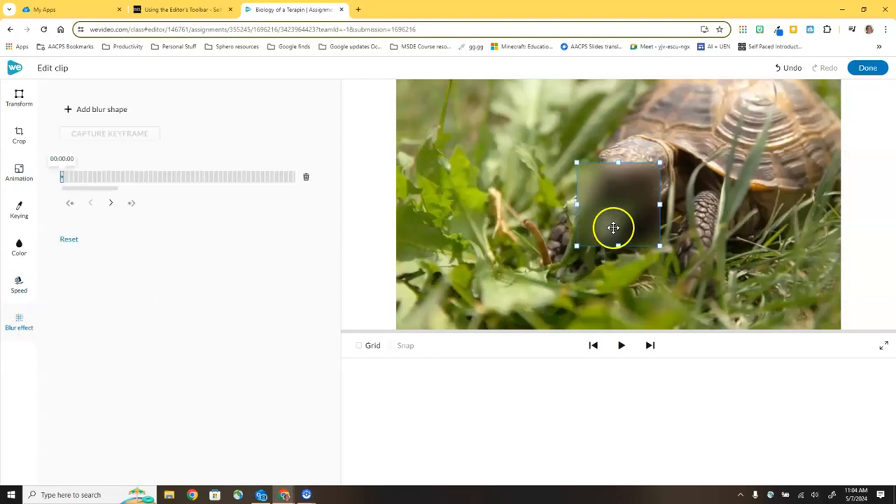
{"action": "left_click_drag", "start_coordinate": [612, 230], "coordinate": [451, 153]}
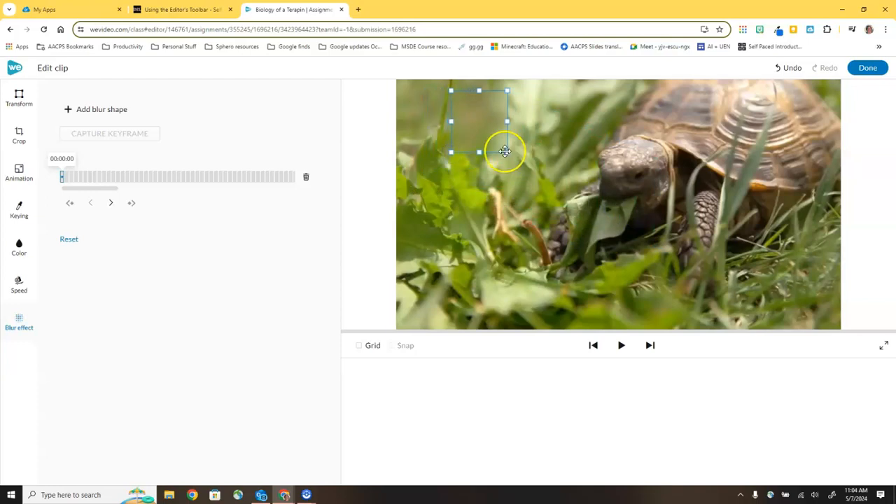
{"action": "left_click_drag", "start_coordinate": [506, 151], "coordinate": [512, 124]}
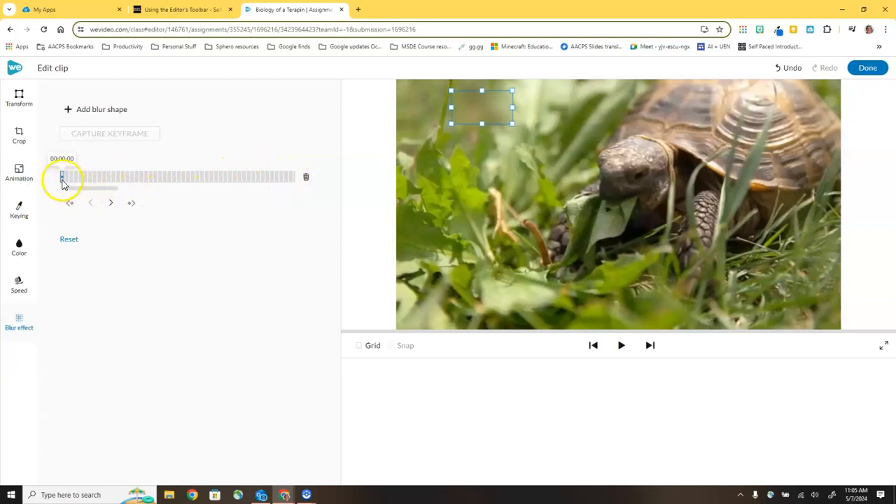
Advance the blur timeline frame by frame to 00:00:09 to check the blurred area against the moving tortoise
{"action": "left_click", "coordinate": [111, 203]}
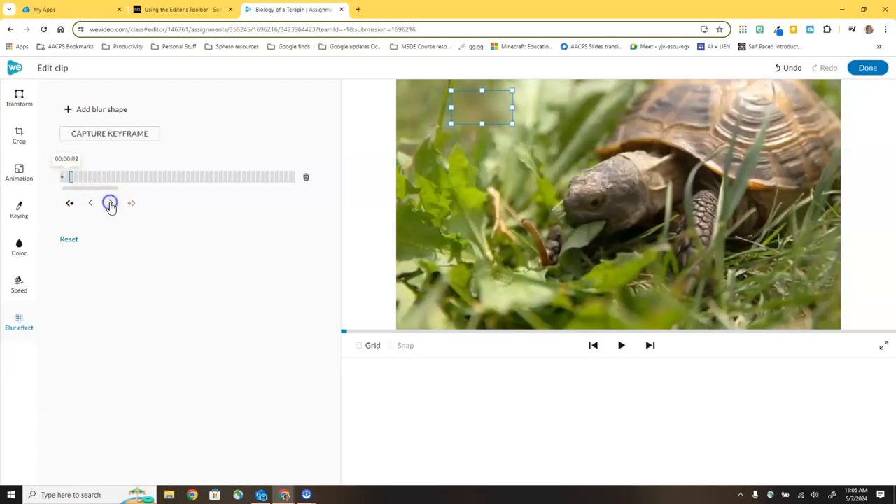
{"action": "left_click", "coordinate": [111, 204]}
{"action": "left_click", "coordinate": [110, 204]}
{"action": "left_click", "coordinate": [111, 205]}
{"action": "left_click", "coordinate": [110, 204]}
{"action": "left_click", "coordinate": [110, 204]}
{"action": "left_click", "coordinate": [110, 204]}
{"action": "left_click", "coordinate": [110, 204]}
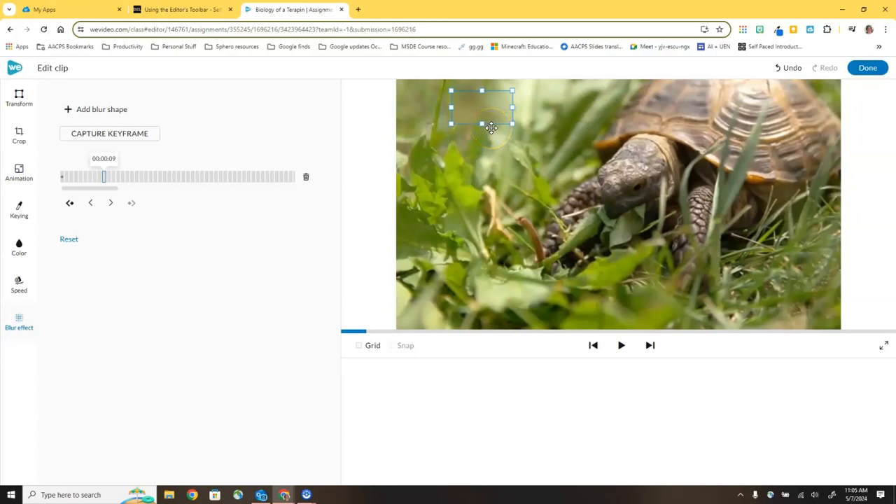
Add a second blur shape, place it in the lower-right corner of the tortoise picture and shrink it
{"action": "left_click", "coordinate": [102, 112]}
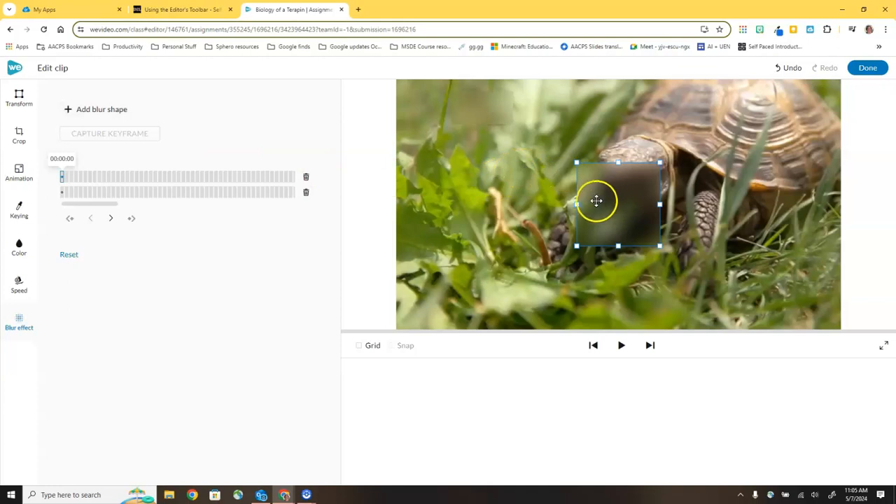
{"action": "left_click_drag", "start_coordinate": [600, 200], "coordinate": [767, 268]}
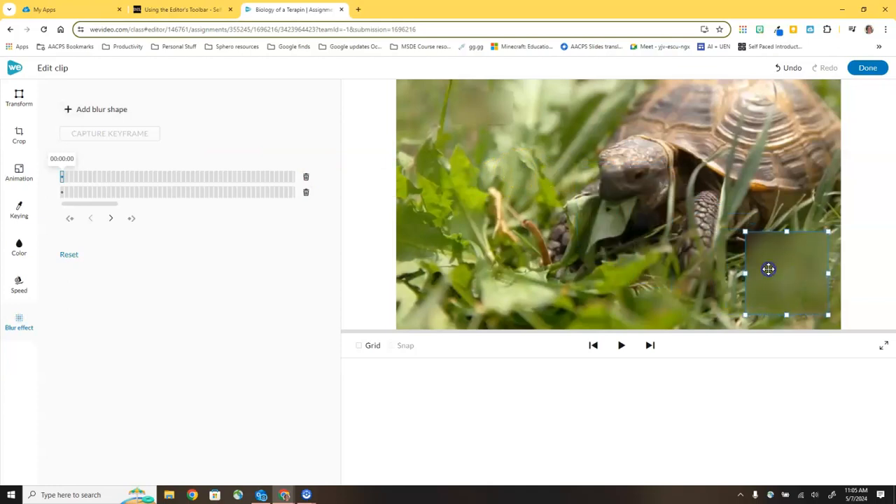
{"action": "left_click_drag", "start_coordinate": [744, 232], "coordinate": [761, 275]}
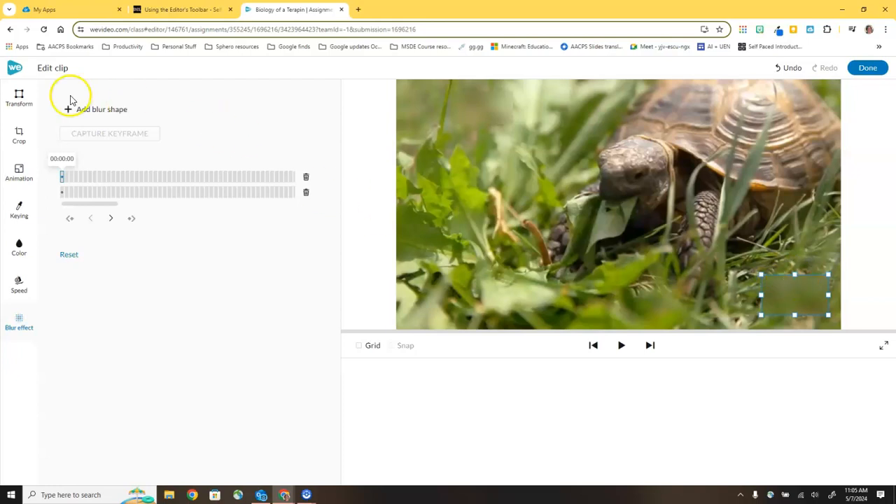
Add a third blur shape and place it, reduced in size, in the lower-left corner of the tortoise picture
{"action": "left_click", "coordinate": [102, 110]}
{"action": "left_click_drag", "start_coordinate": [621, 221], "coordinate": [459, 291]}
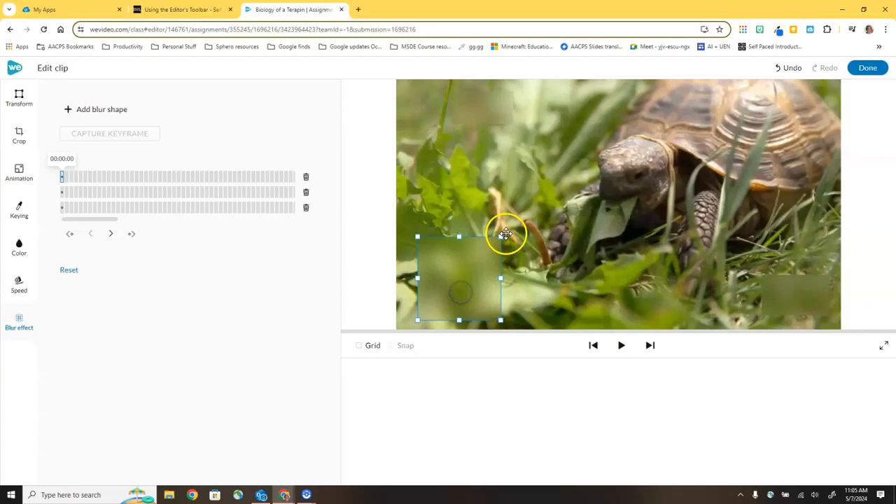
{"action": "left_click_drag", "start_coordinate": [500, 236], "coordinate": [460, 302]}
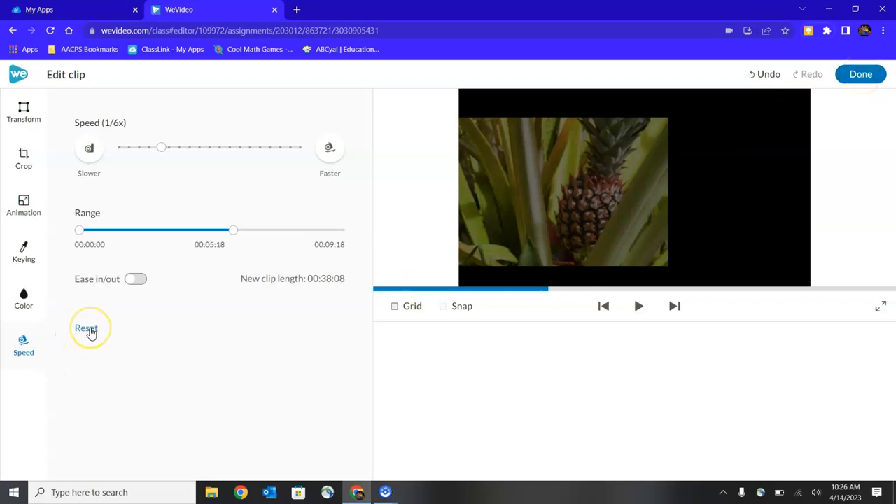
Reset the pineapple clip's speed settings and finish editing the clip
{"action": "left_click", "coordinate": [24, 298]}
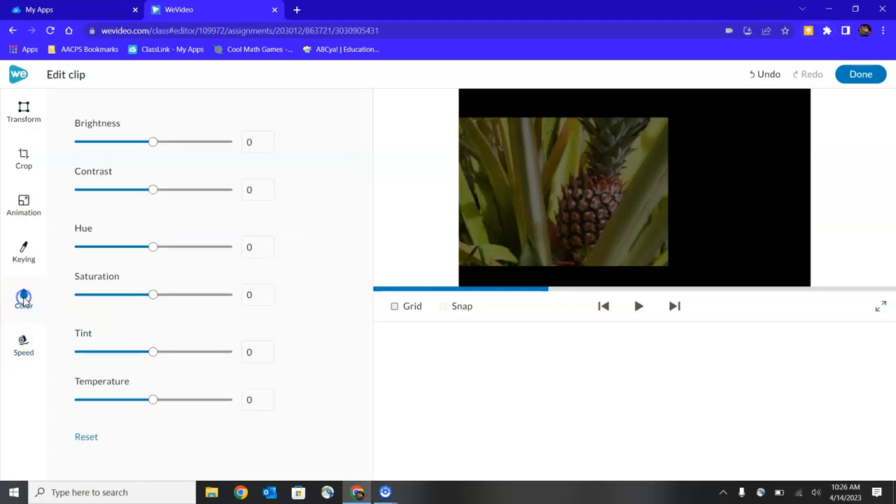
{"action": "left_click", "coordinate": [24, 252]}
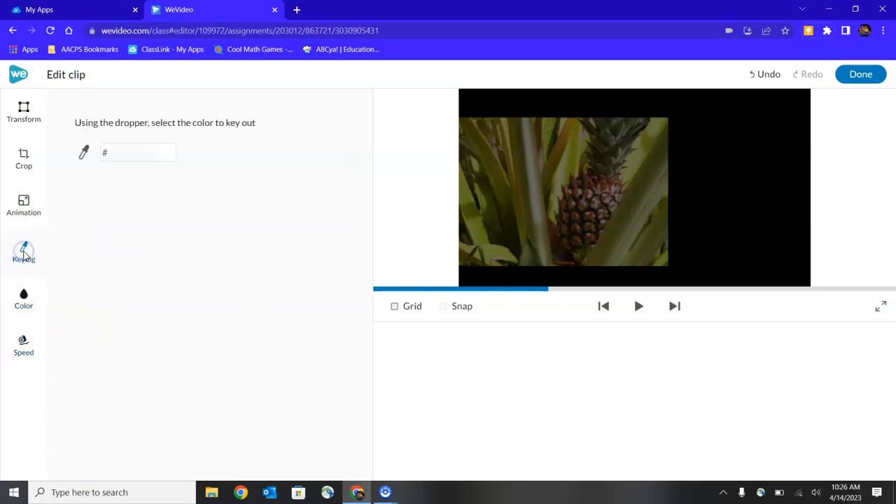
{"action": "left_click", "coordinate": [22, 341]}
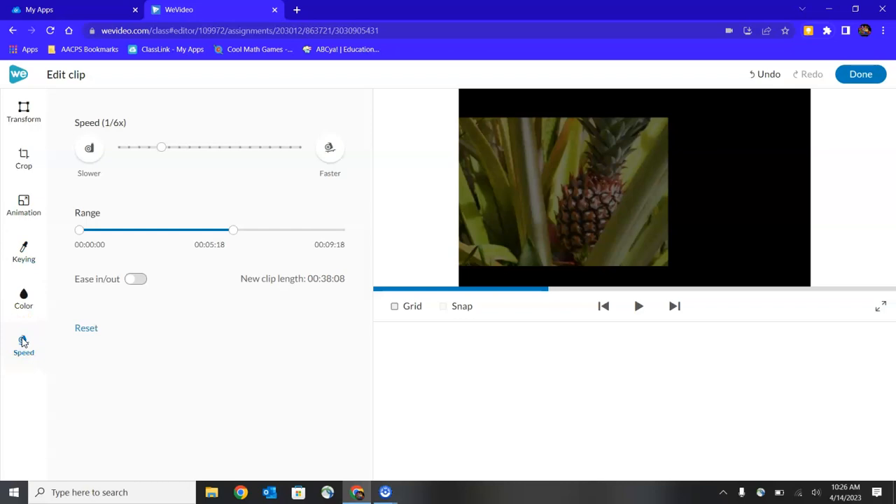
{"action": "left_click", "coordinate": [85, 336]}
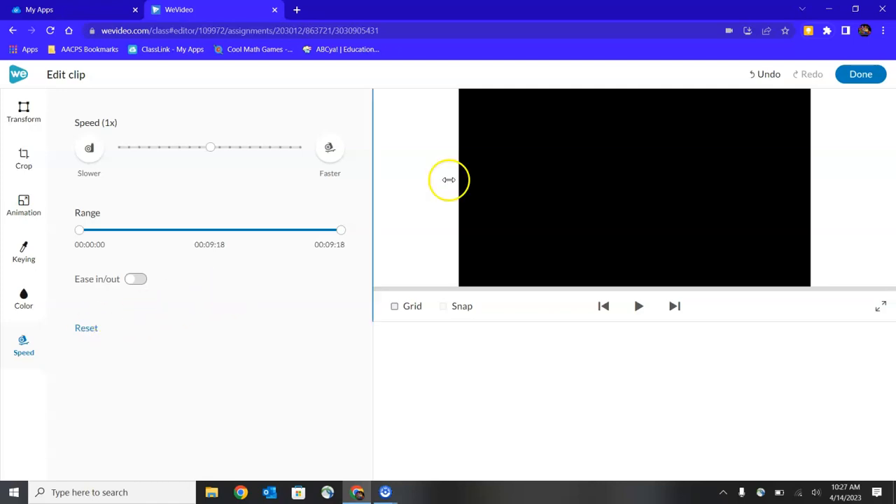
{"action": "left_click", "coordinate": [868, 77]}
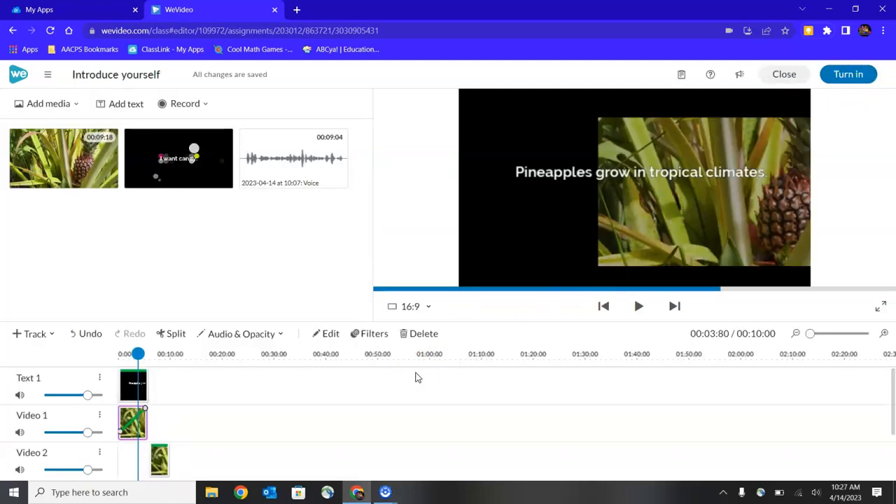
Open the filters for the Video 1 pineapple clip and preview the Bleach 6, Bleach 8 and Bleach 4 looks
{"action": "left_click", "coordinate": [364, 336]}
{"action": "left_click", "coordinate": [342, 295]}
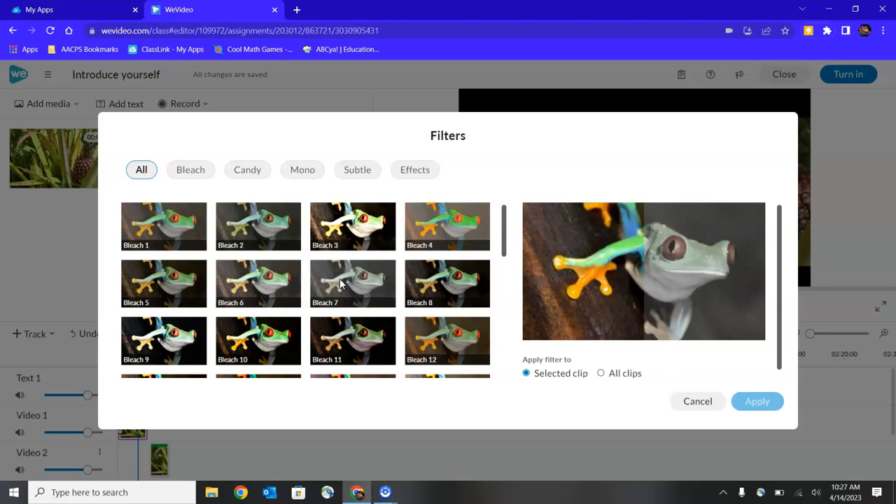
{"action": "left_click", "coordinate": [274, 284]}
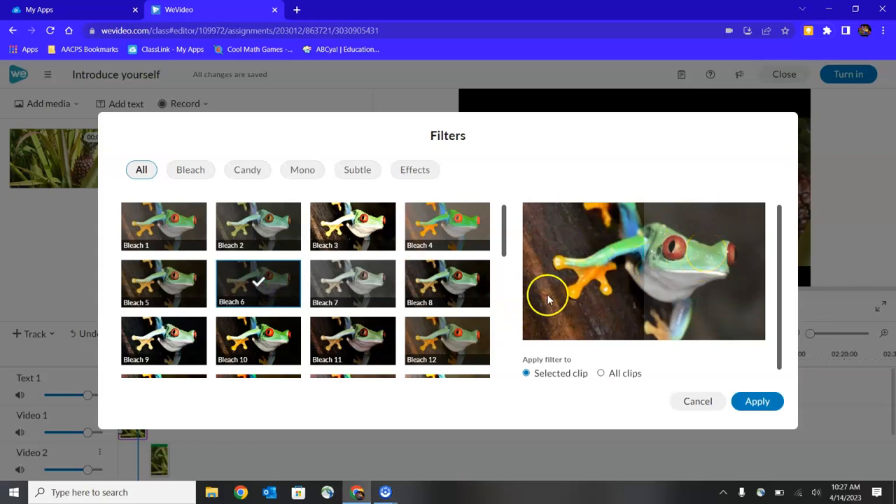
{"action": "left_click", "coordinate": [462, 278]}
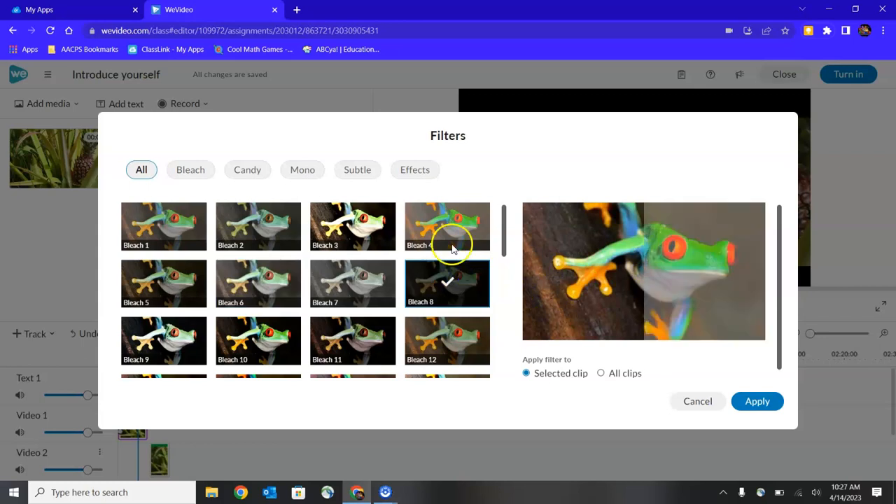
{"action": "left_click", "coordinate": [450, 238]}
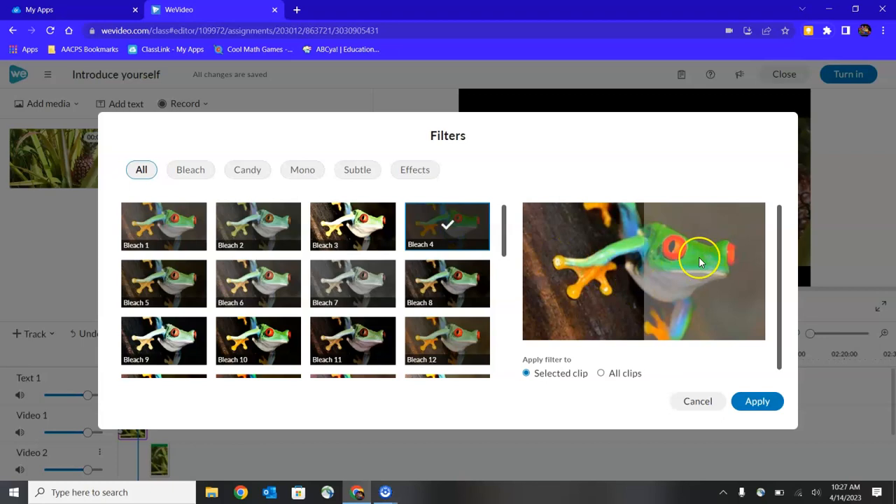
Browse the Bleach, Candy and Mono filter categories, try Mono 7 and select Mono 9
{"action": "left_click", "coordinate": [195, 171]}
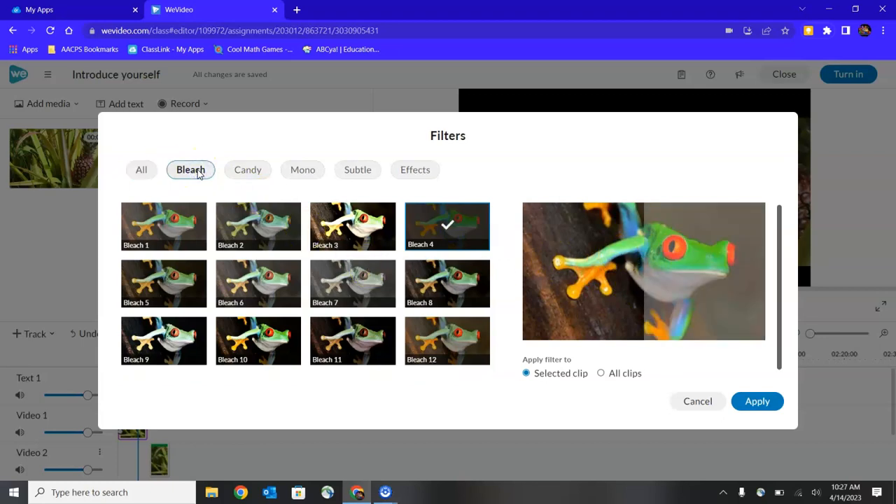
{"action": "left_click", "coordinate": [243, 171]}
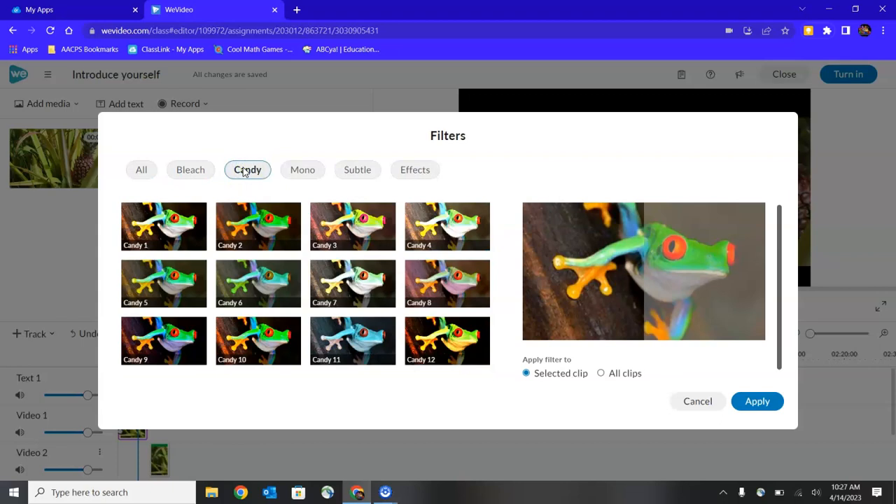
{"action": "left_click", "coordinate": [294, 172]}
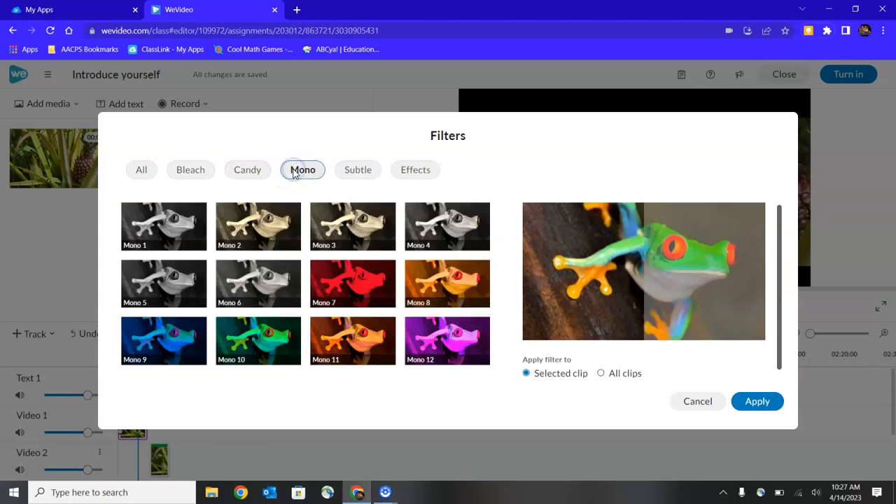
{"action": "left_click", "coordinate": [342, 275]}
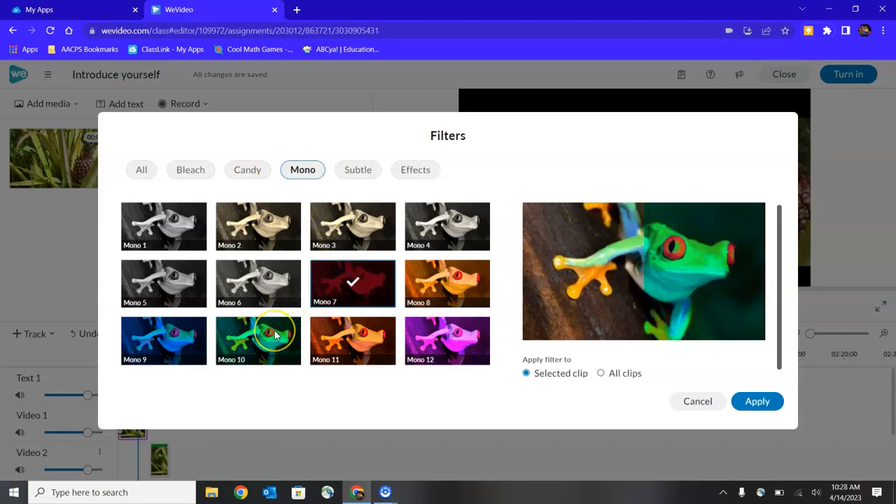
{"action": "left_click", "coordinate": [180, 334]}
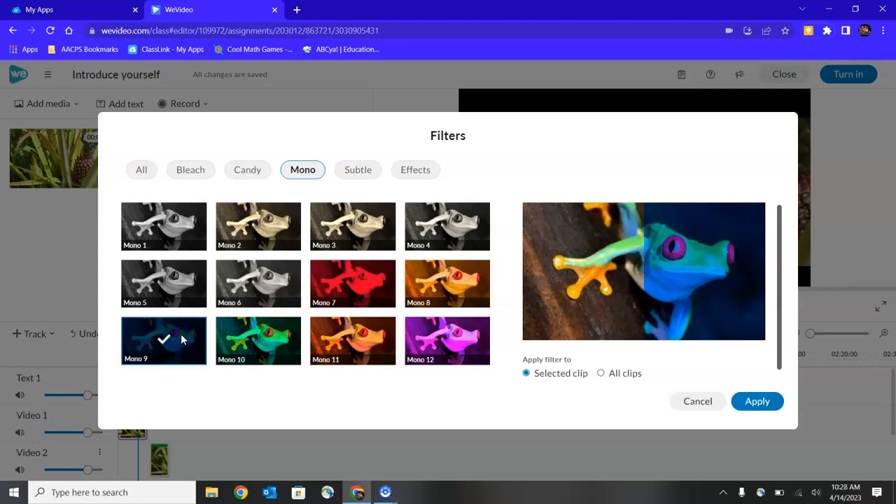
Look through the Subtle and Effects filter categories, and apply the Mono 9 filter to the selected clip only
{"action": "left_click", "coordinate": [357, 172]}
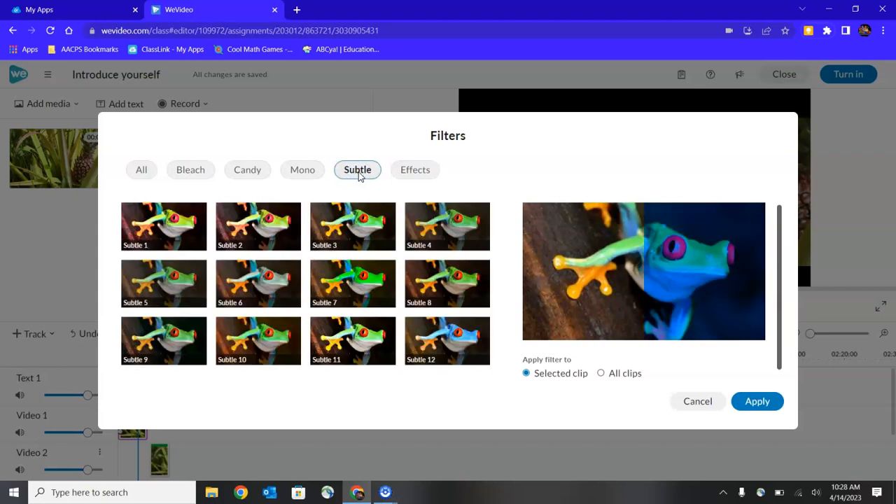
{"action": "left_click", "coordinate": [424, 171]}
{"action": "left_click", "coordinate": [189, 225]}
{"action": "left_click", "coordinate": [272, 230]}
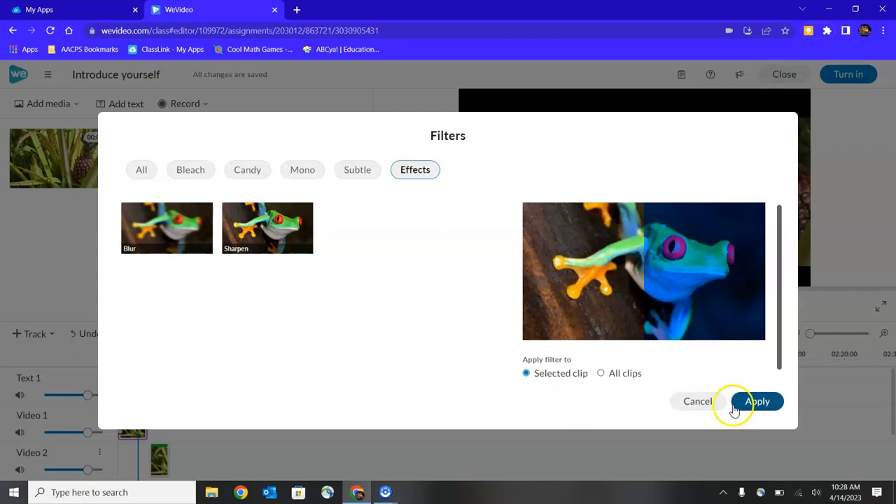
{"action": "left_click", "coordinate": [698, 403]}
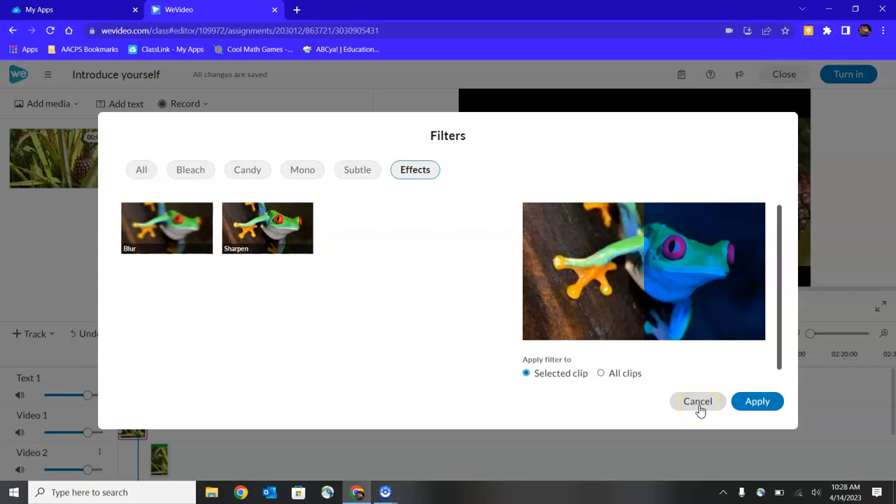
{"action": "left_click", "coordinate": [756, 405]}
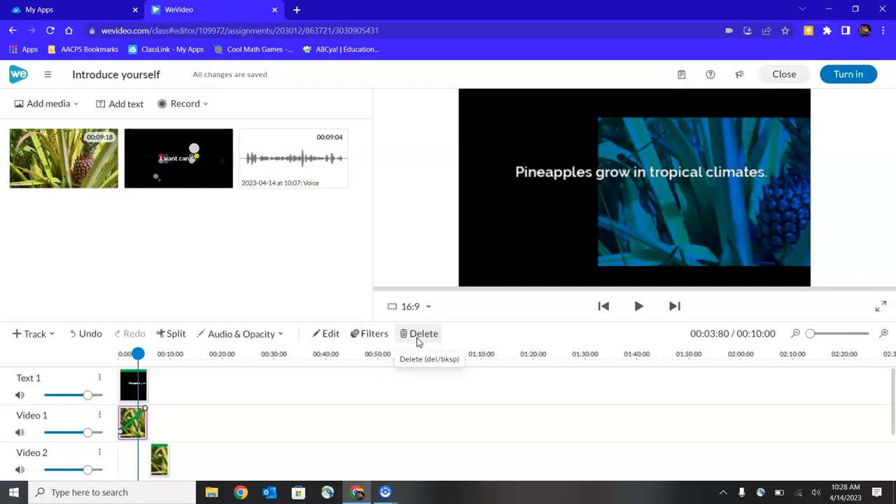
Delete the pineapple clip from the Video 2 track
{"action": "left_click", "coordinate": [161, 462]}
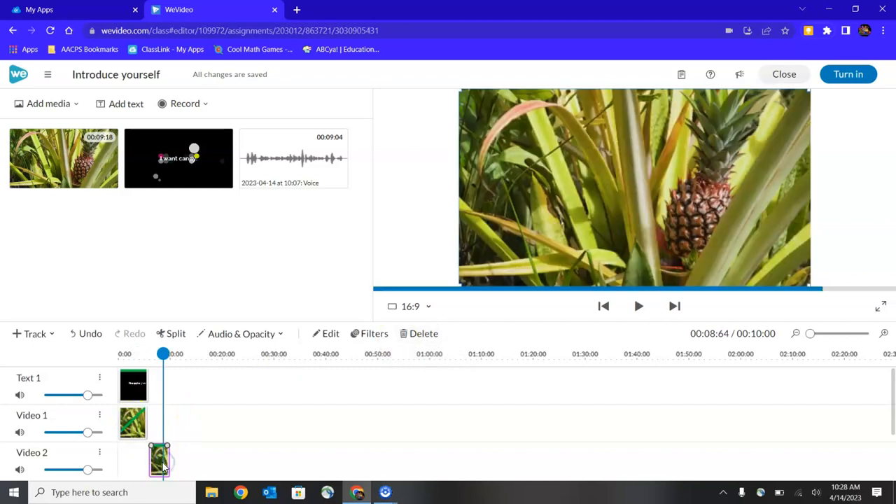
{"action": "left_click", "coordinate": [422, 334]}
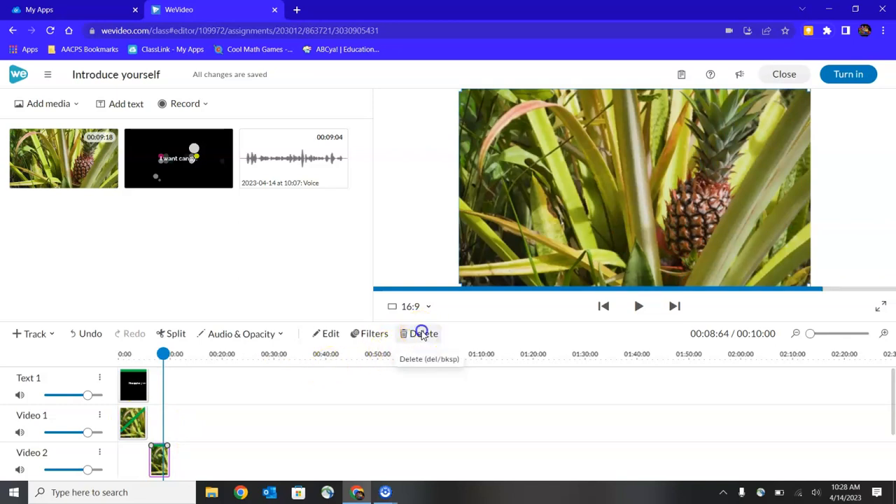